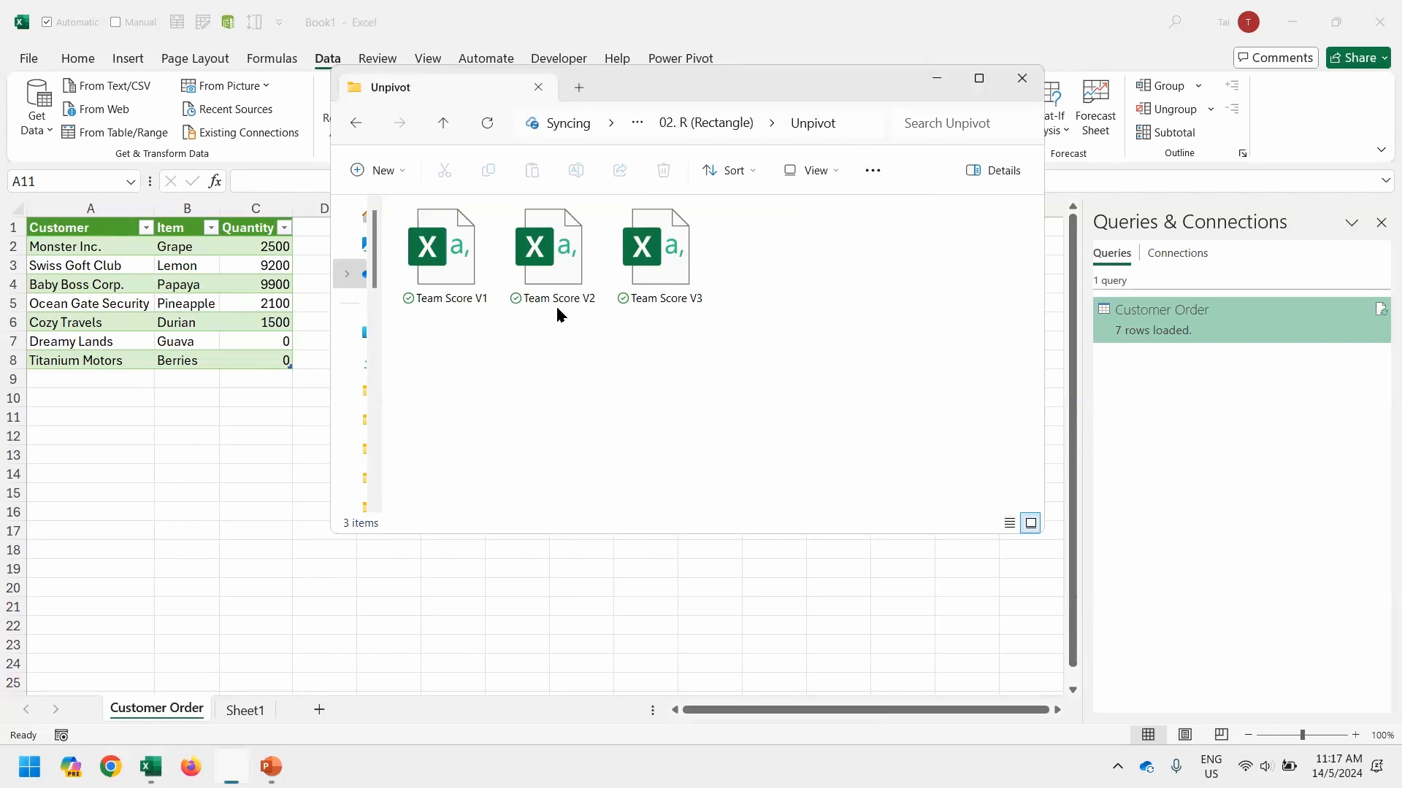
Open the Team Score V1 file, examine its year headers, name column and score values, and close it
{"action": "double_click", "coordinate": [467, 274]}
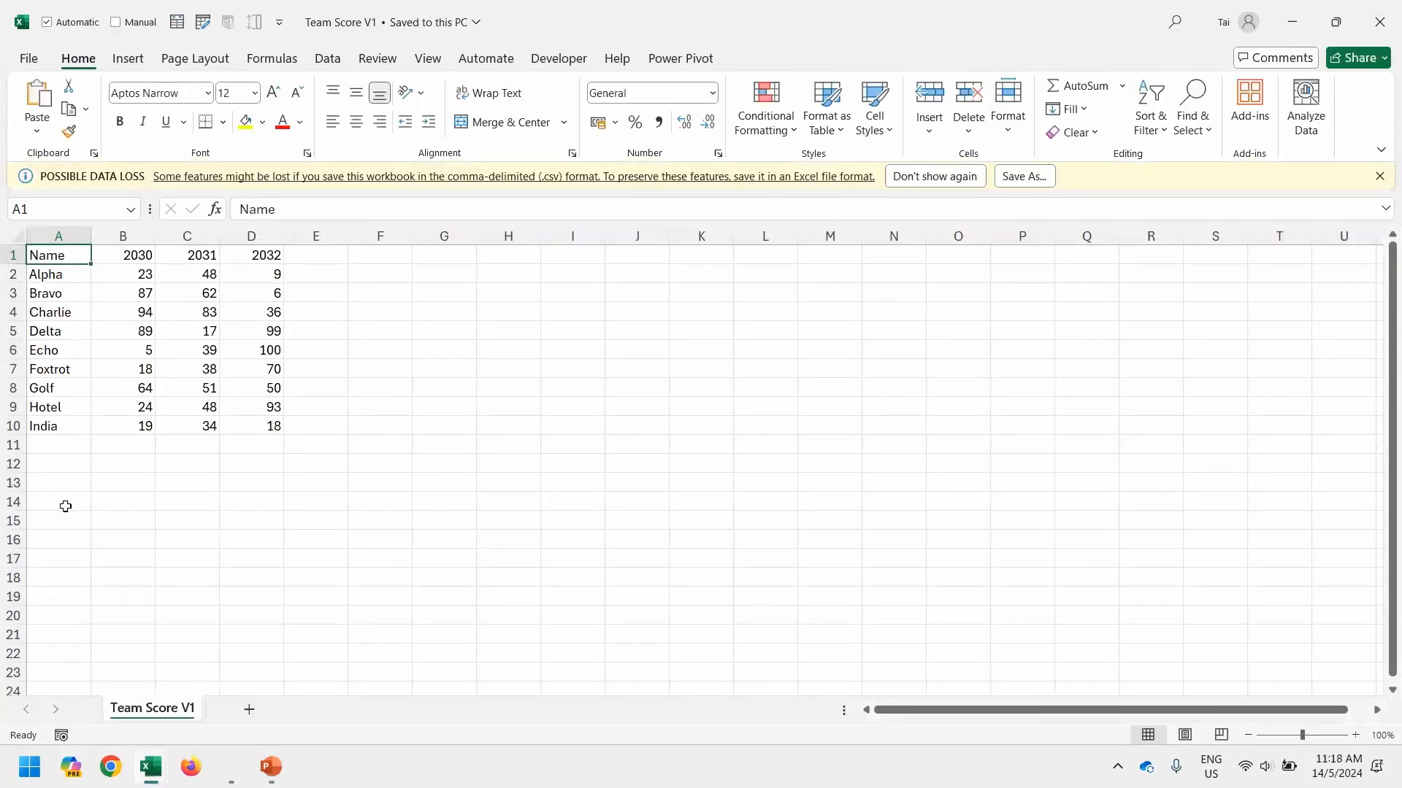
{"action": "left_click_drag", "start_coordinate": [139, 258], "coordinate": [264, 257]}
{"action": "left_click_drag", "start_coordinate": [58, 277], "coordinate": [55, 413]}
{"action": "left_click_drag", "start_coordinate": [132, 273], "coordinate": [274, 408]}
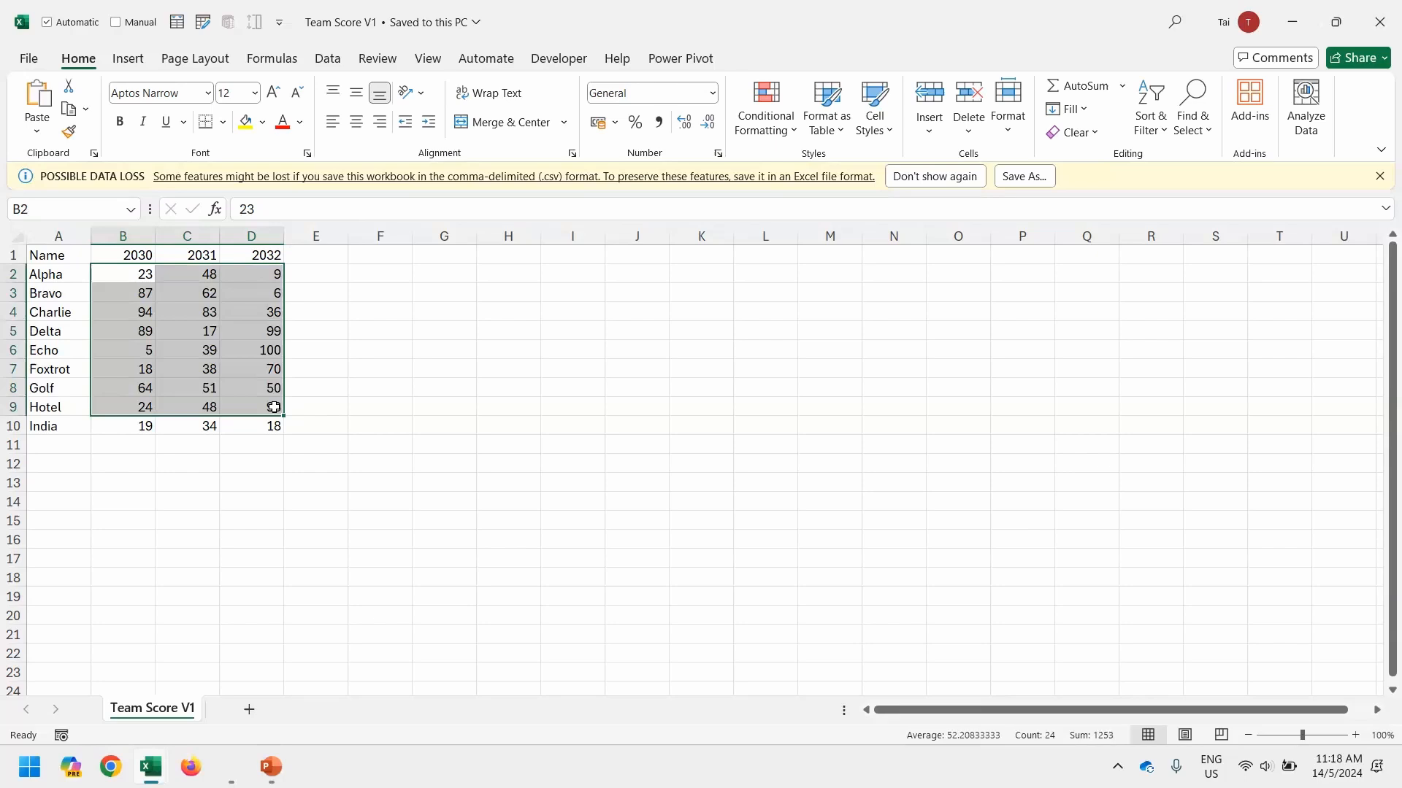
{"action": "left_click", "coordinate": [365, 422]}
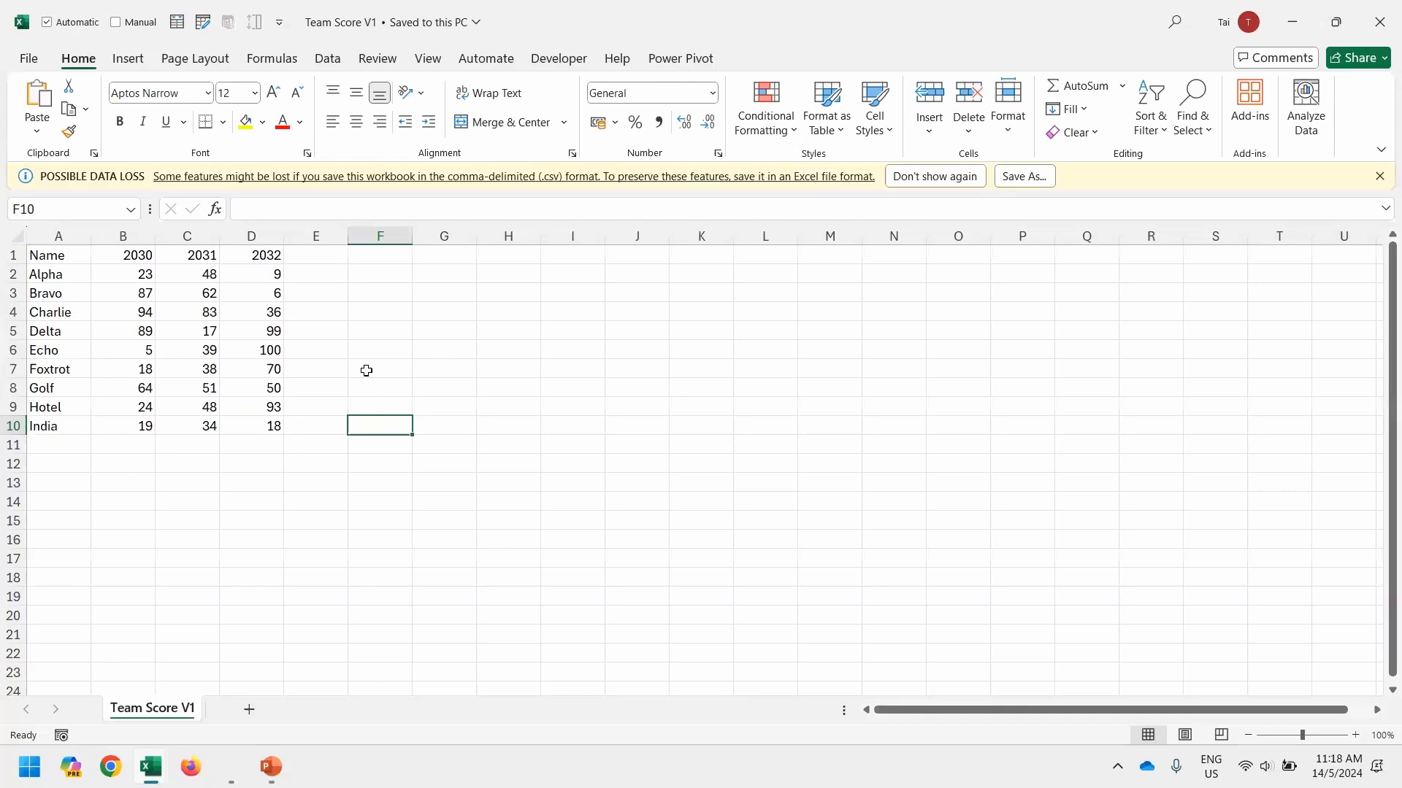
{"action": "key", "text": "F6"}
{"action": "key", "text": "alt+F4"}
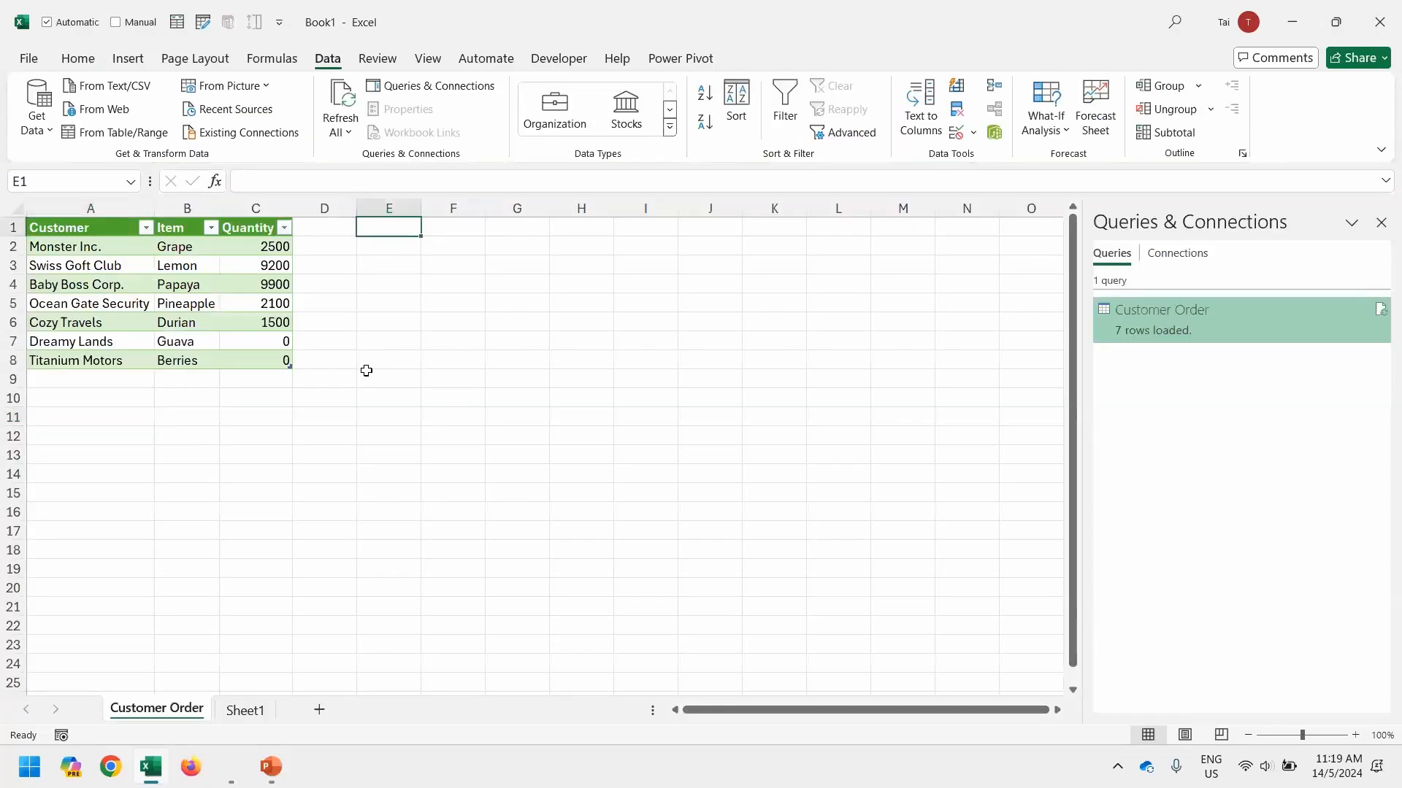
Open the Team Score V2 file from the Unpivot folder and examine the range of its year columns
{"action": "key", "text": "alt+Tab"}
{"action": "key", "text": "Right"}
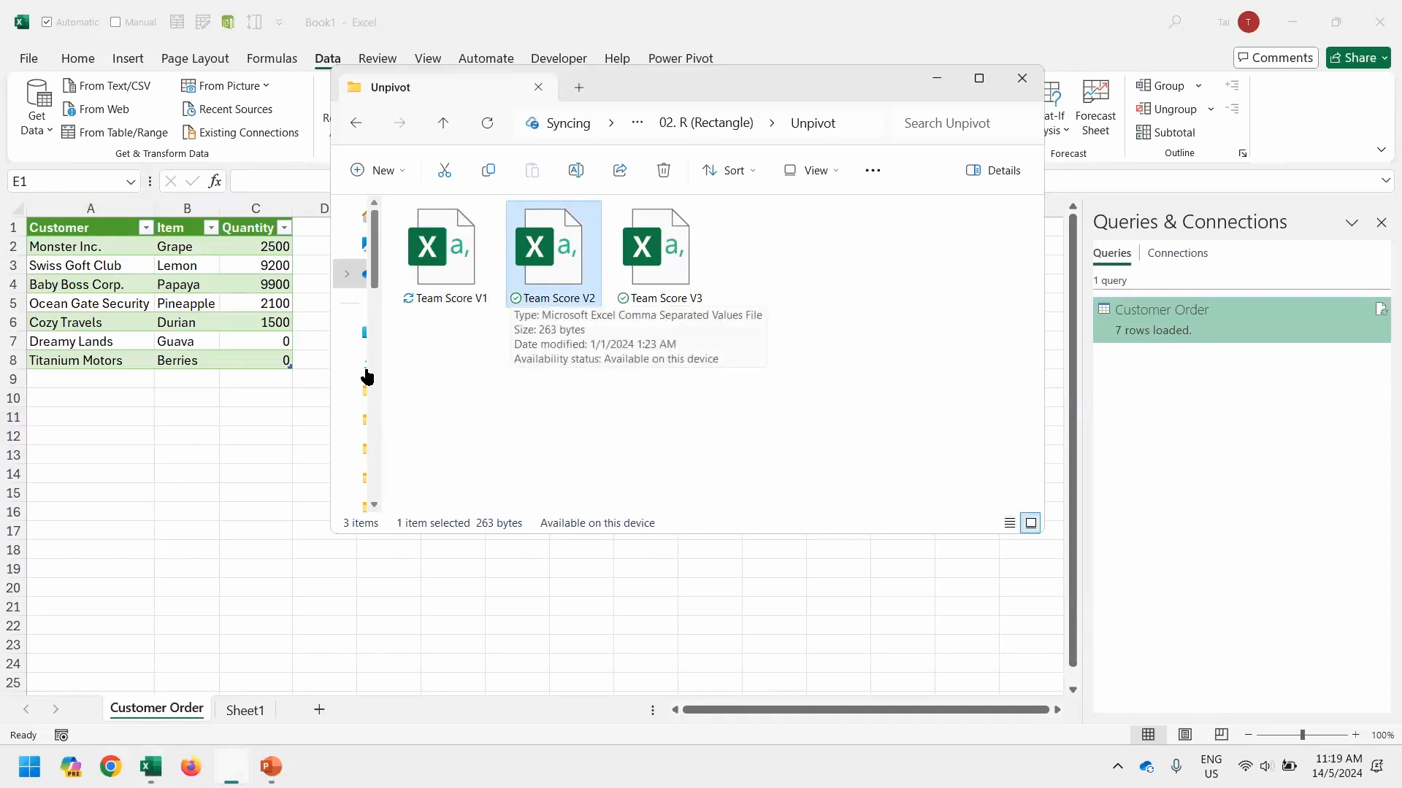
{"action": "key", "text": "alt+Tab"}
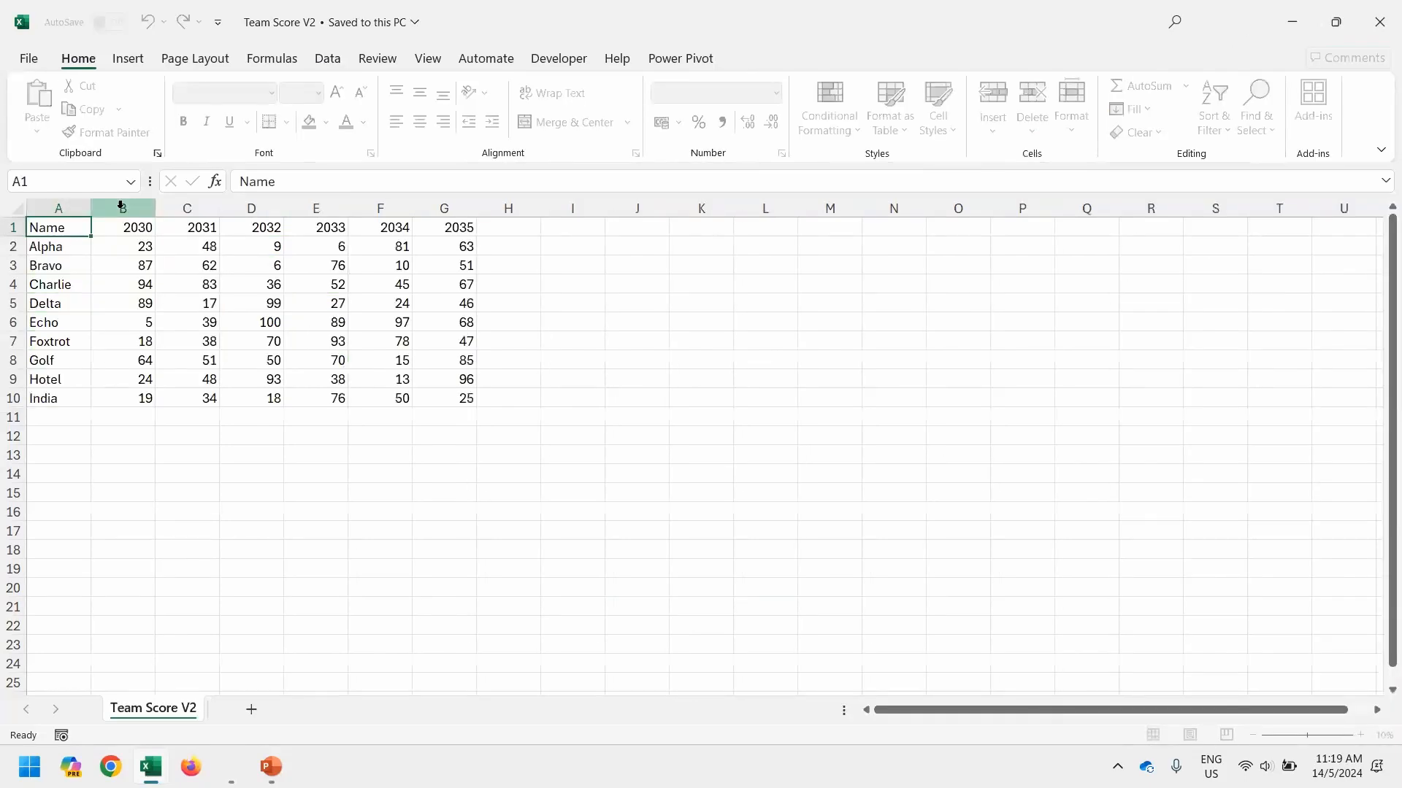
{"action": "left_click_drag", "start_coordinate": [305, 235], "coordinate": [430, 232]}
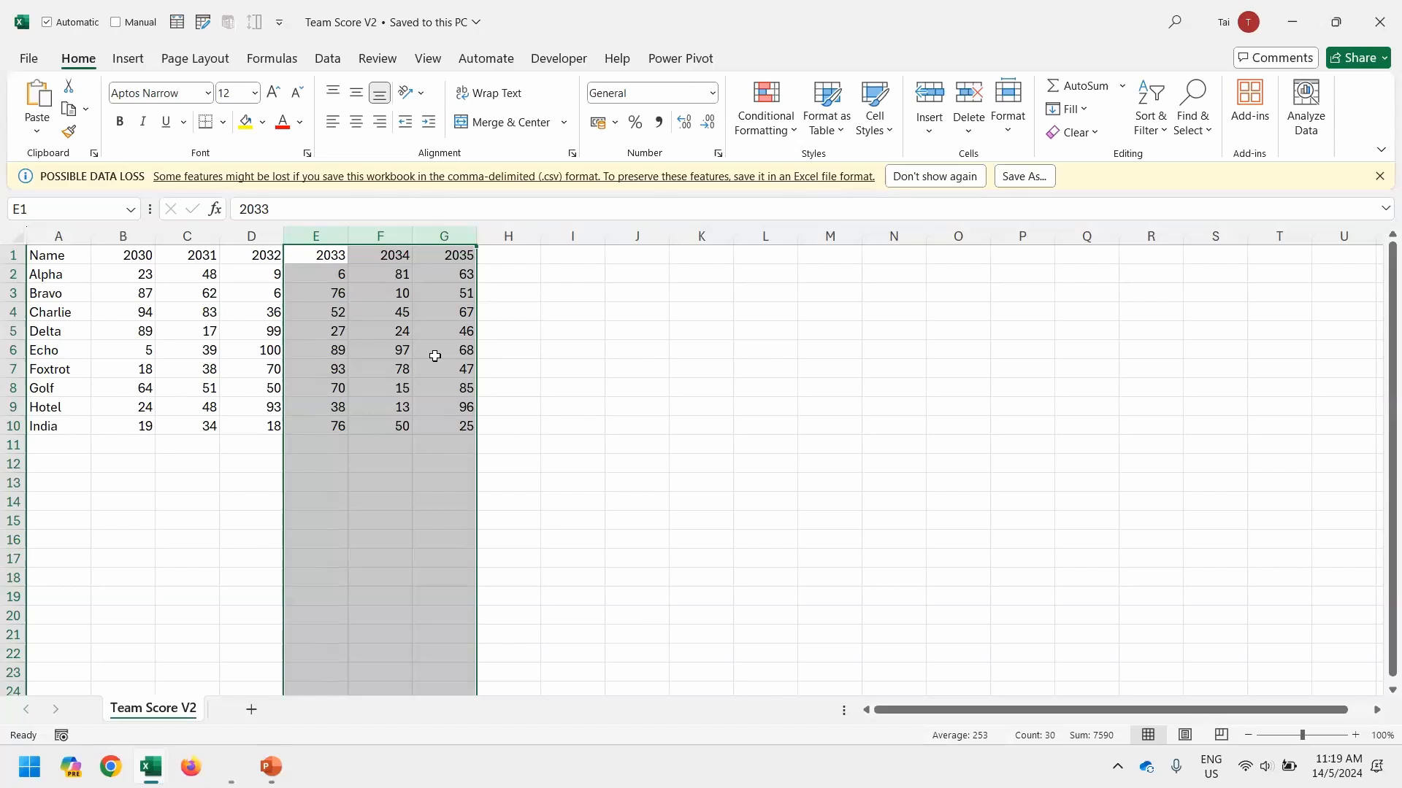
{"action": "left_click", "coordinate": [129, 260]}
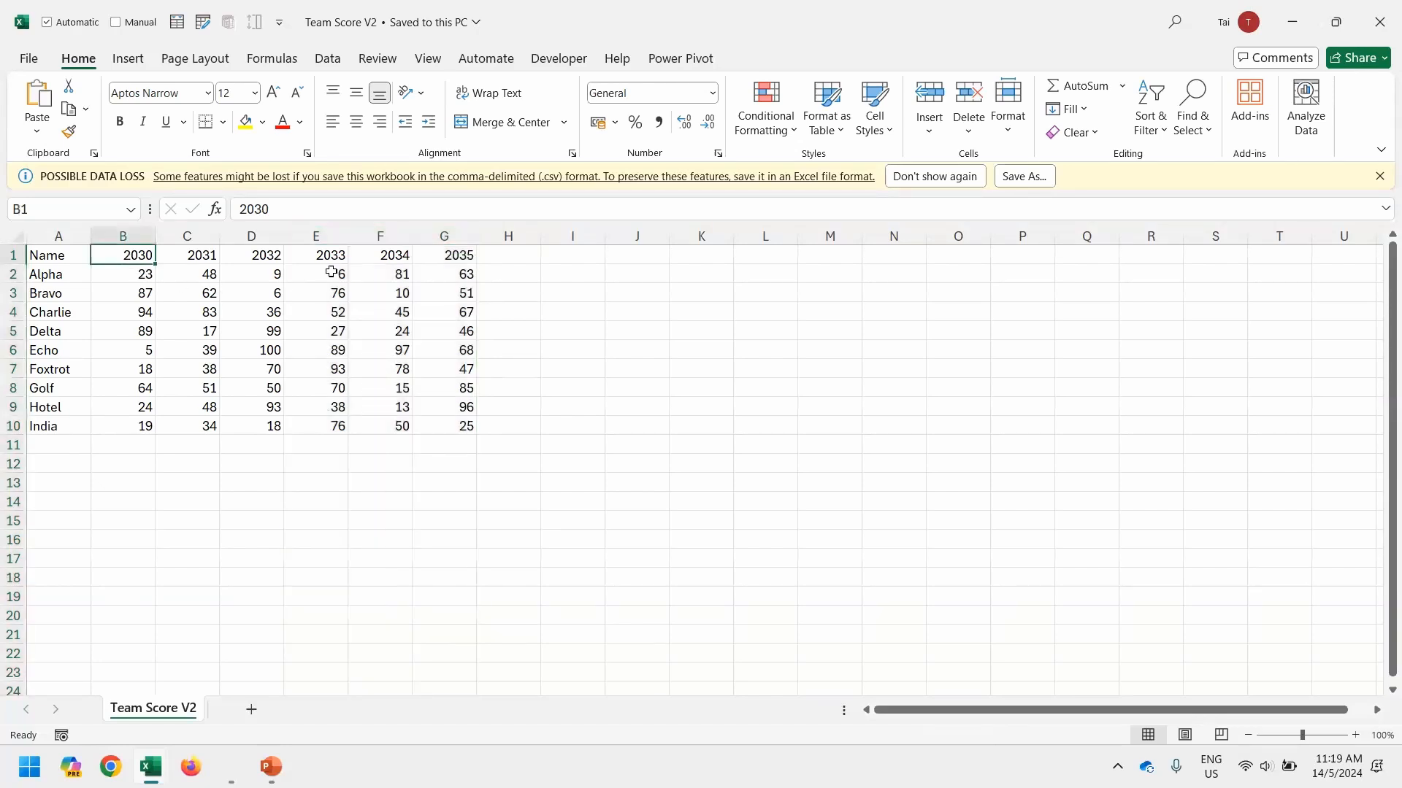
{"action": "left_click", "coordinate": [440, 258]}
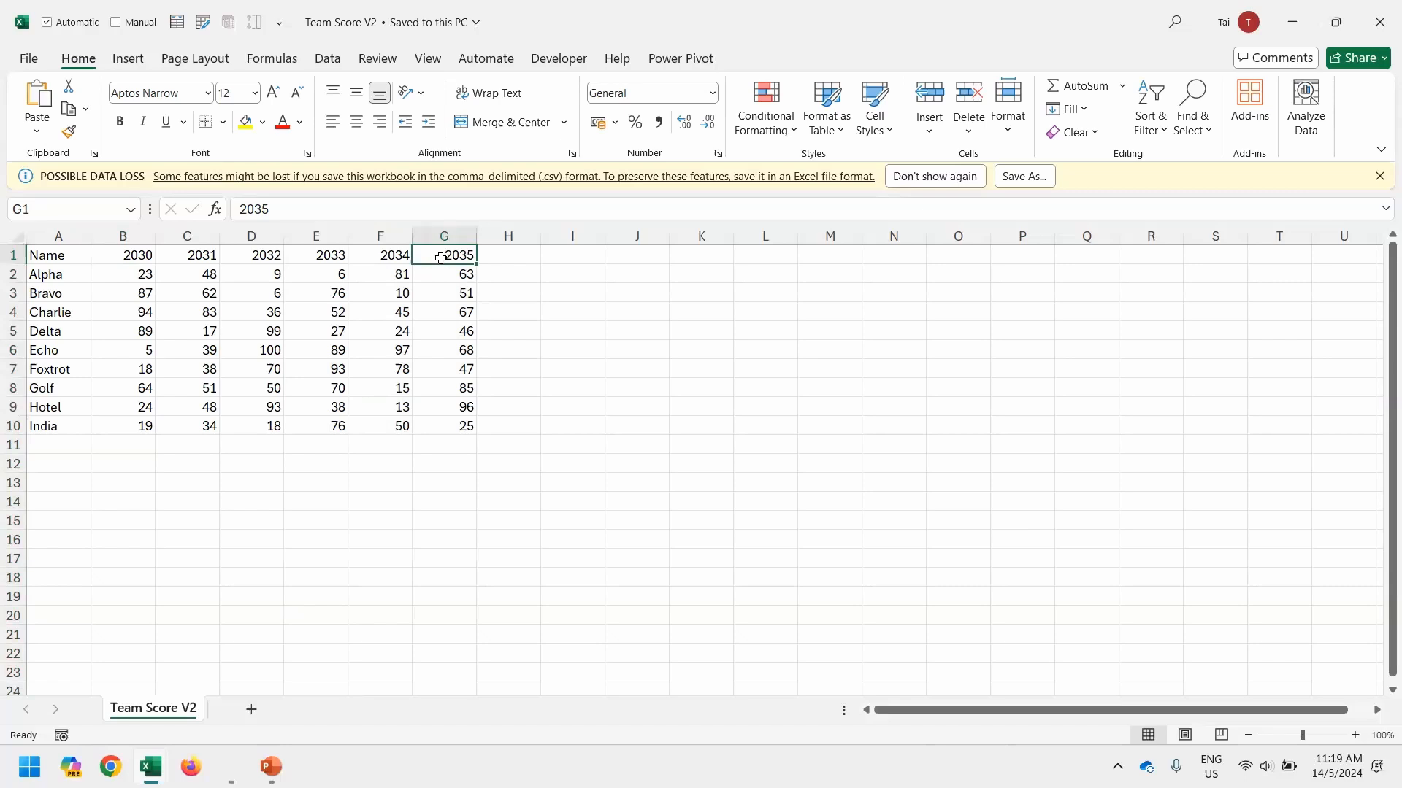
Open the Team Score V3 file from the Unpivot folder, examine its year columns, and close it
{"action": "key", "text": "alt+Tab"}
{"action": "key", "text": "alt+Tab"}
{"action": "left_click", "coordinate": [481, 354]}
{"action": "key", "text": "Right"}
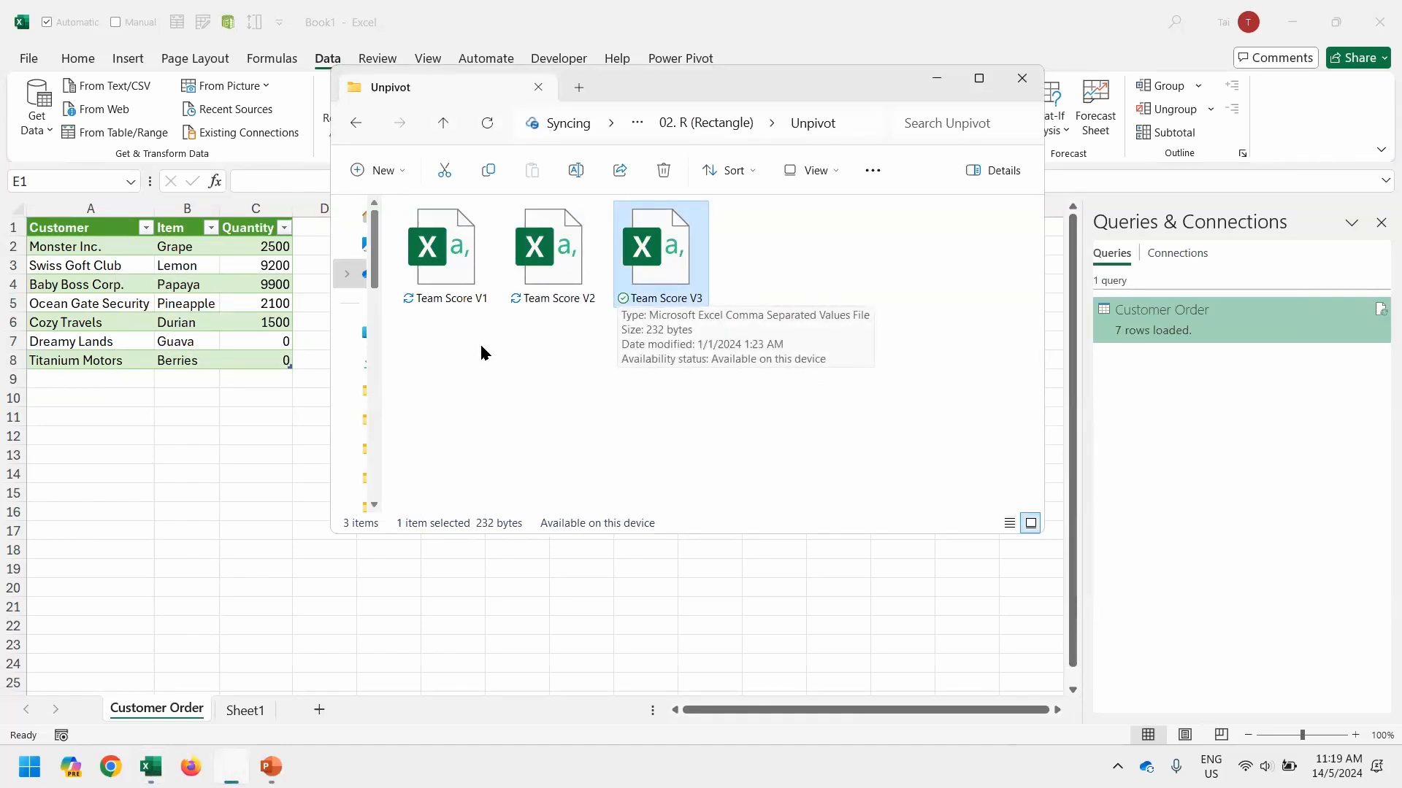
{"action": "key", "text": "alt+Tab"}
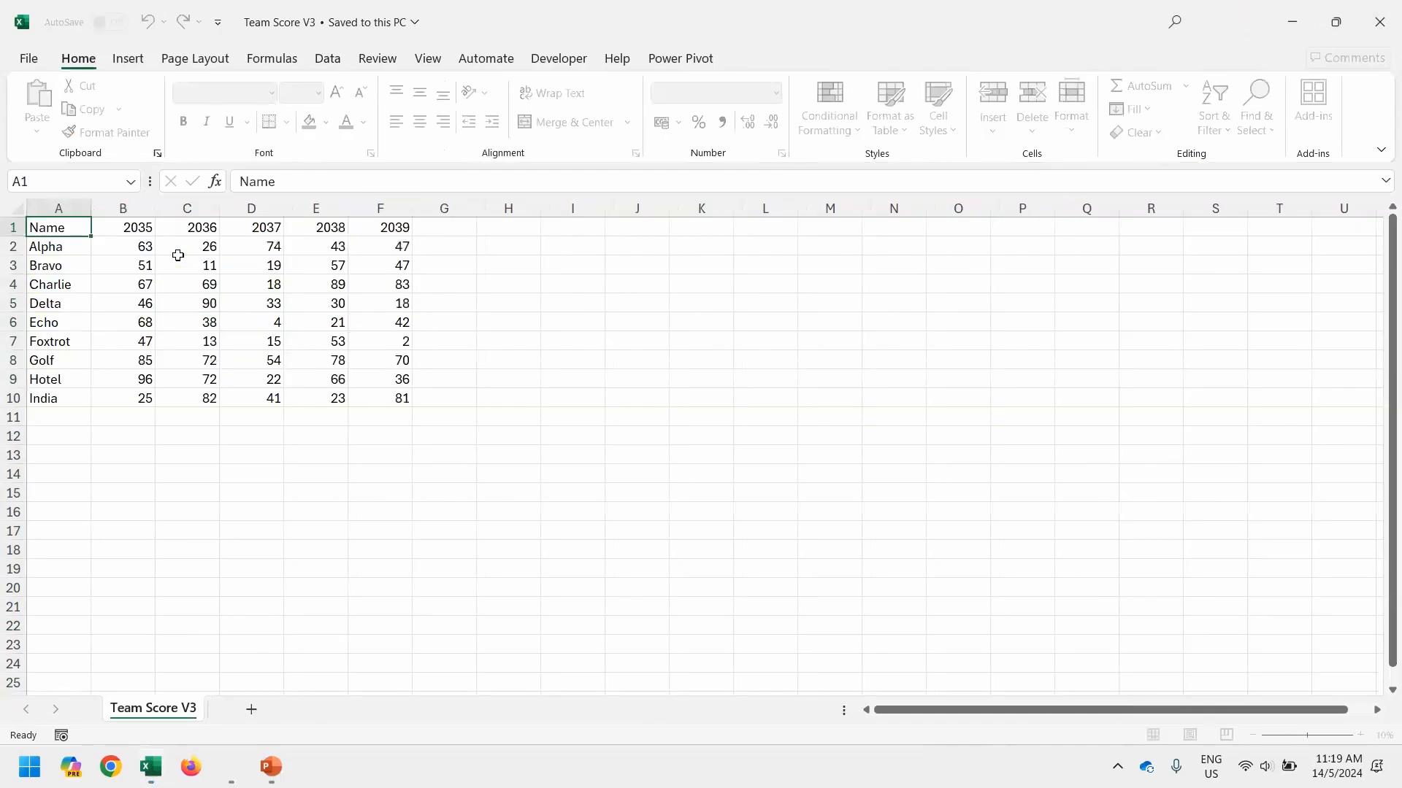
{"action": "left_click", "coordinate": [124, 257]}
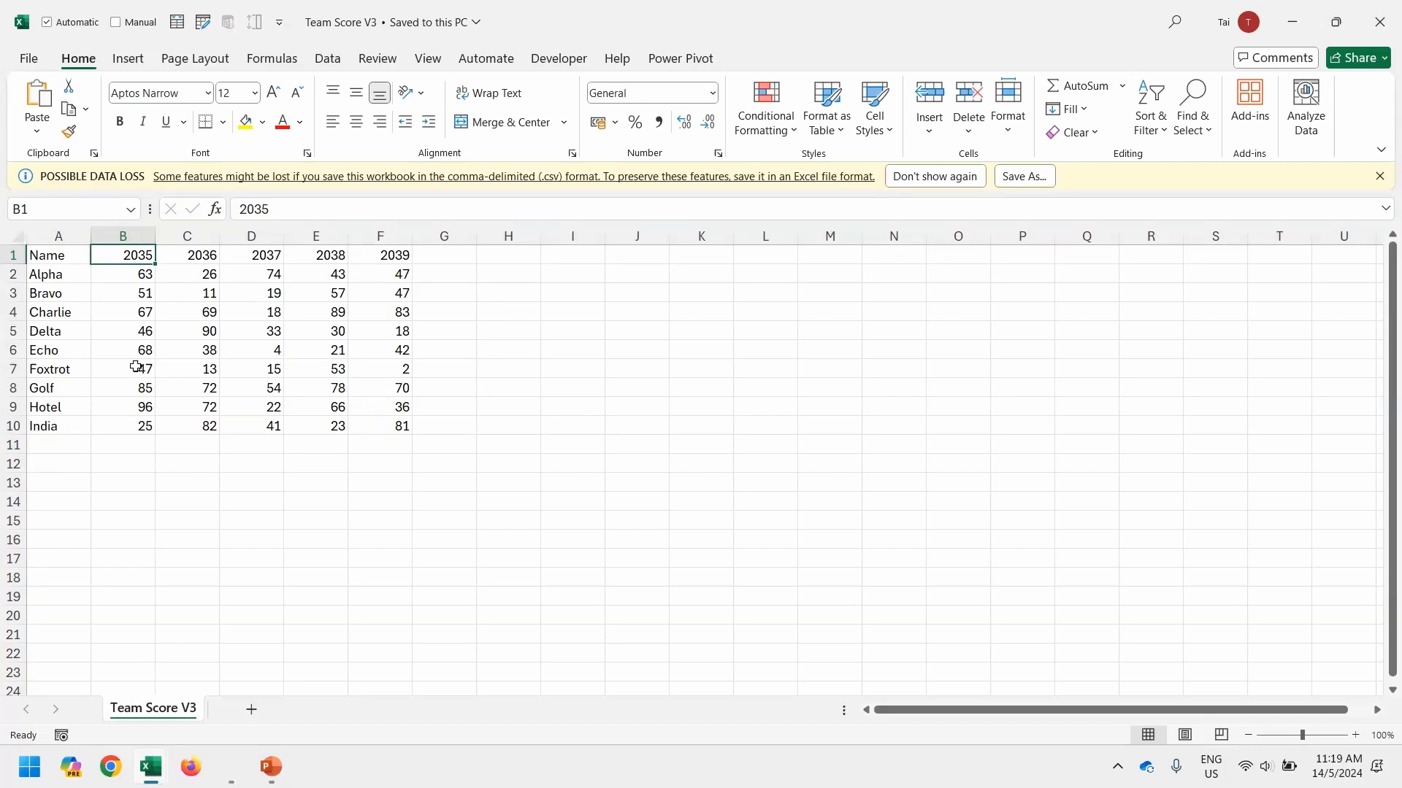
{"action": "key", "text": "shift+space"}
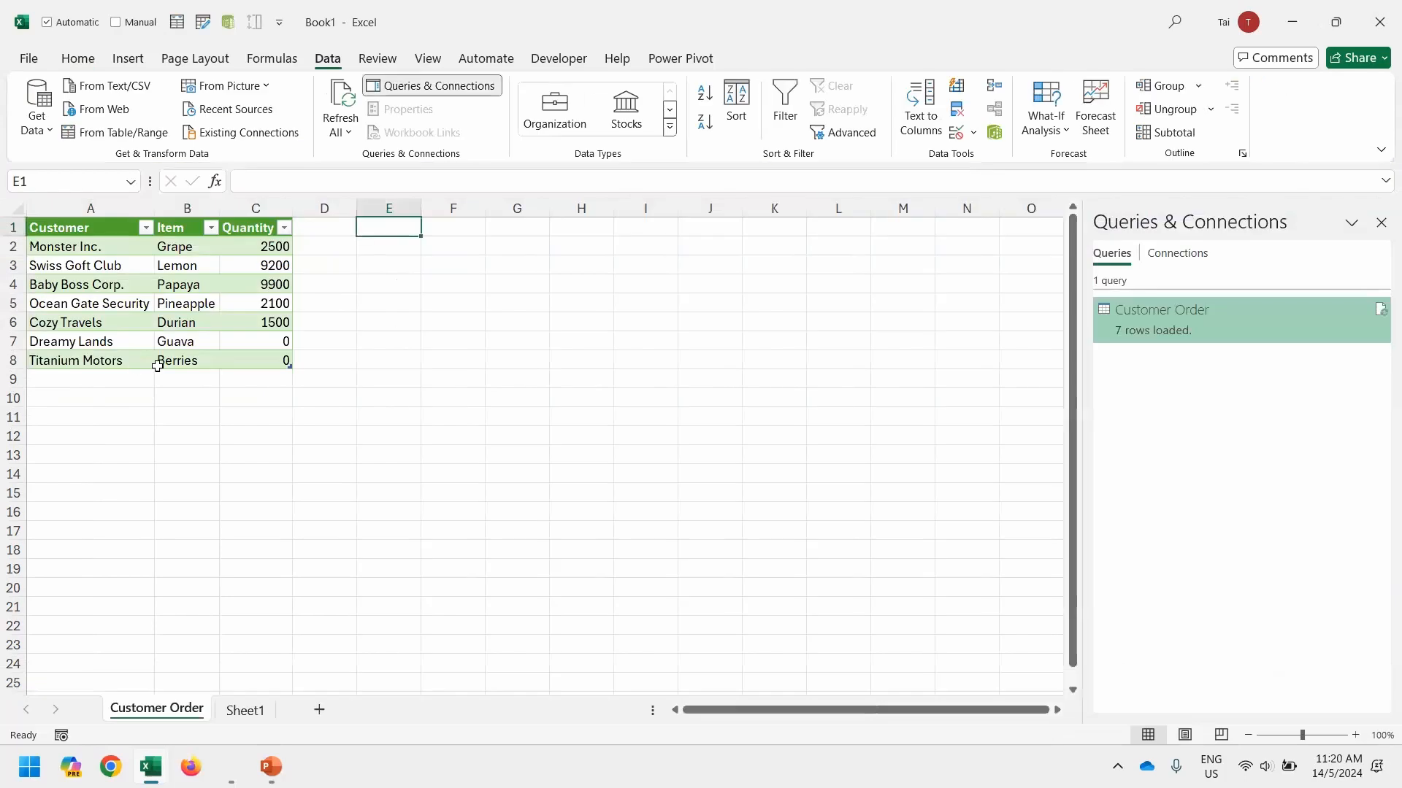
Close the Book1 workbook without saving its changes and create a new blank workbook
{"action": "left_click", "coordinate": [306, 395]}
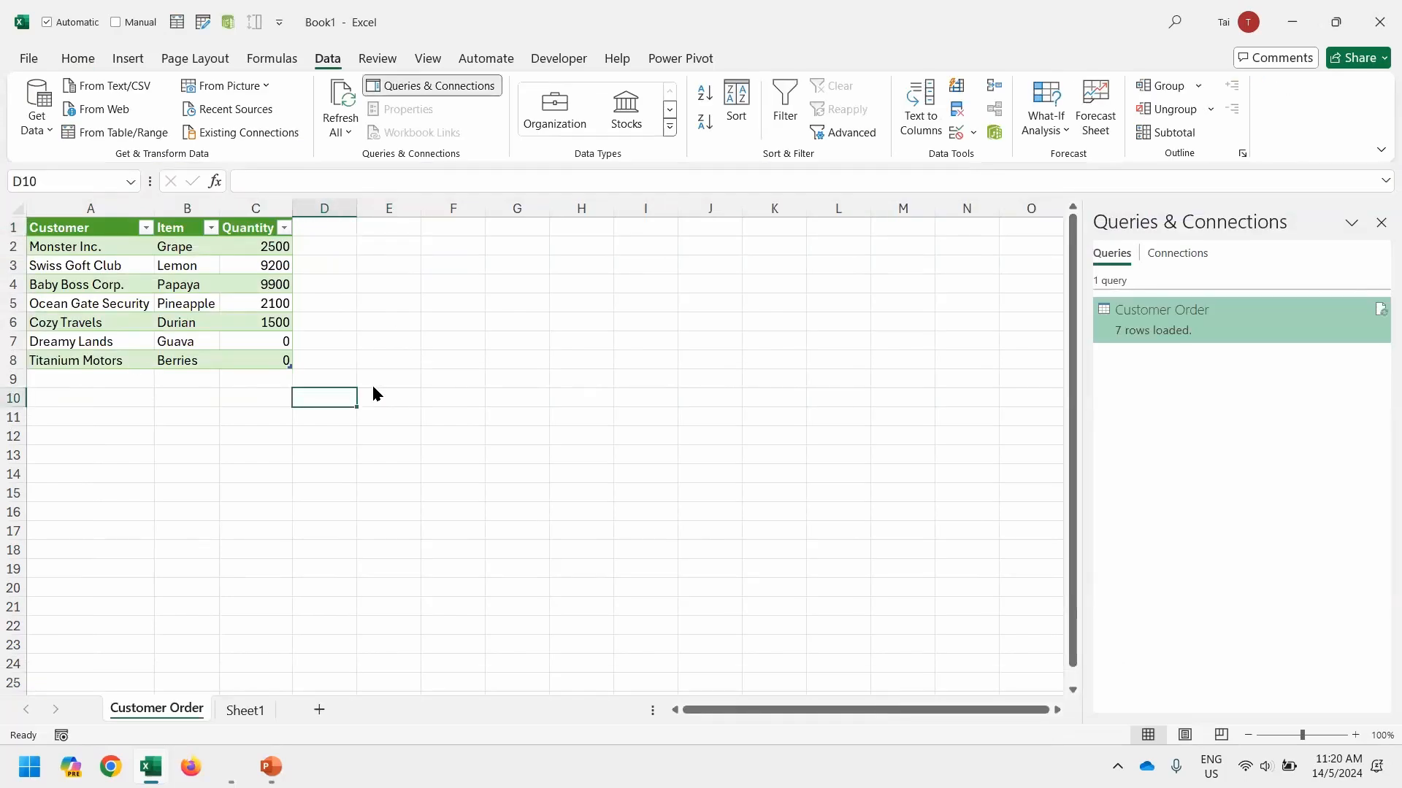
{"action": "key", "text": "alt+F4"}
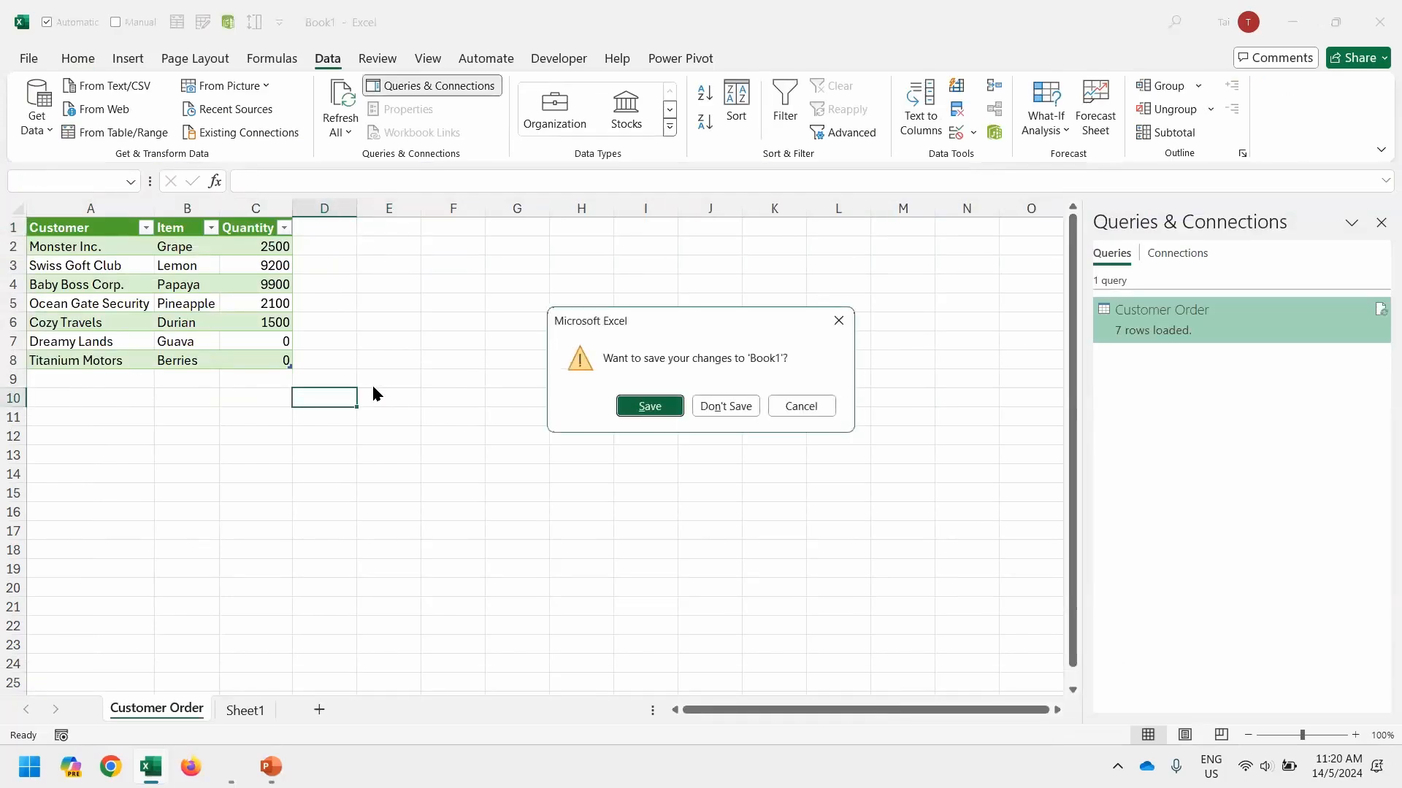
{"action": "key", "text": "n"}
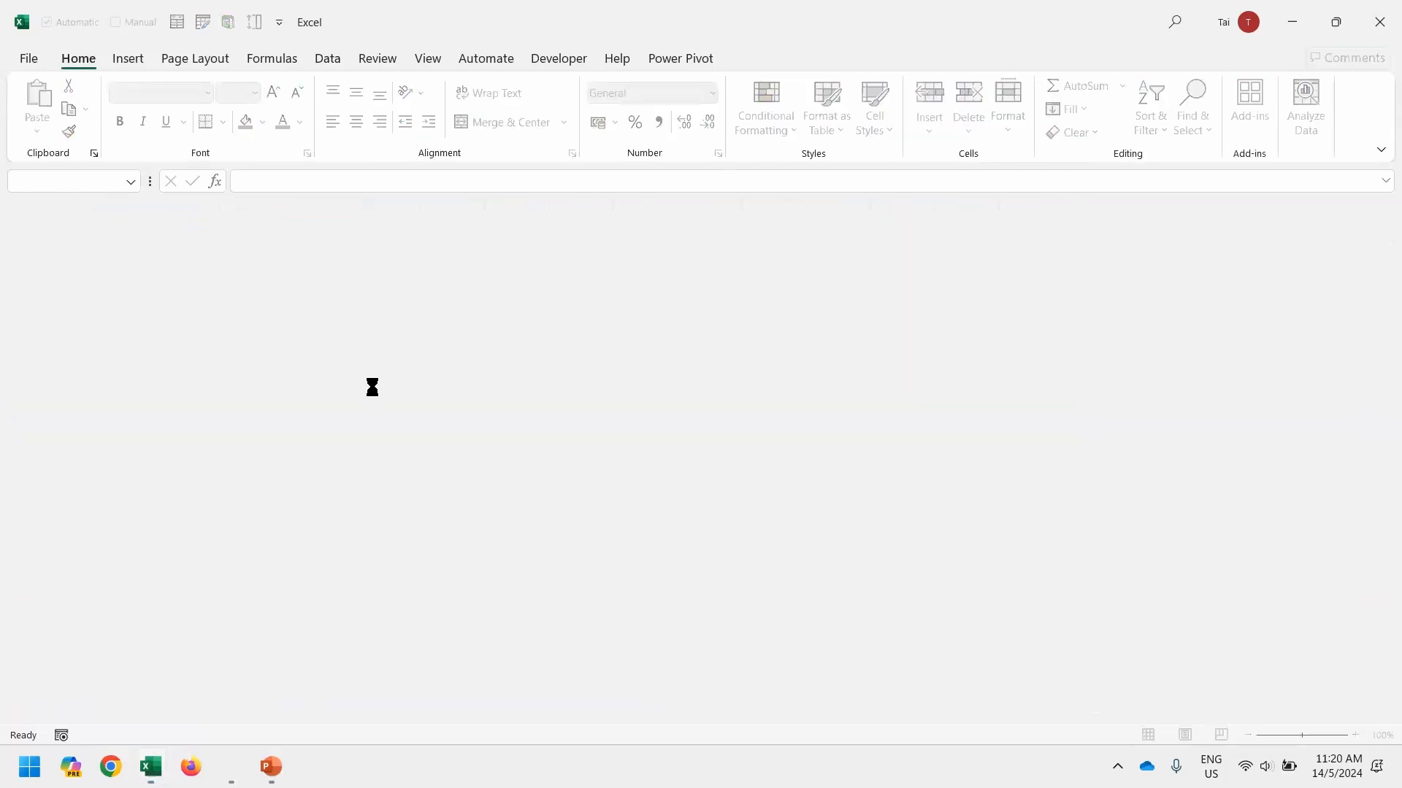
{"action": "key", "text": "ctrl+n"}
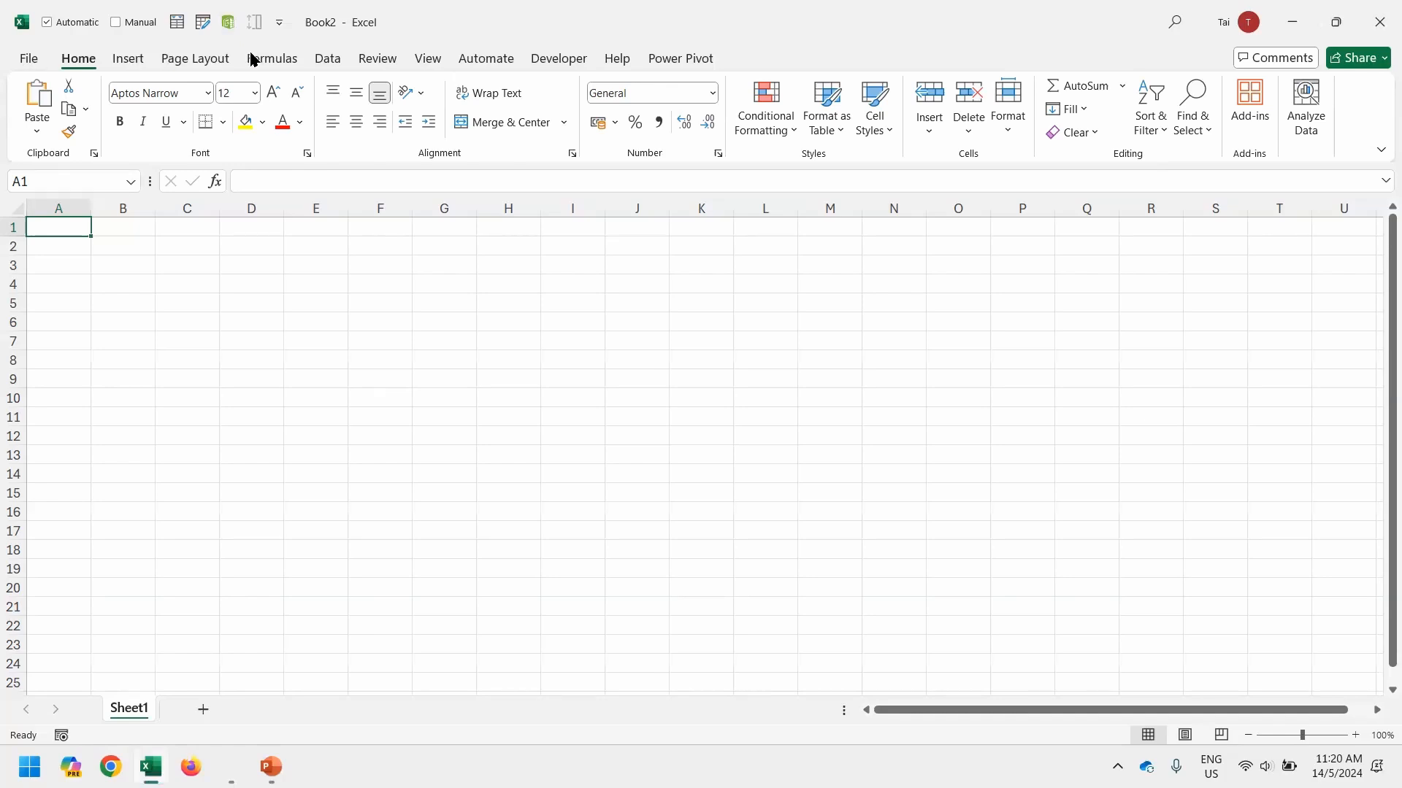
Import the Team Score V1 CSV file from the Unpivot folder and open it for transformation in the Power Query Editor
{"action": "left_click", "coordinate": [323, 60]}
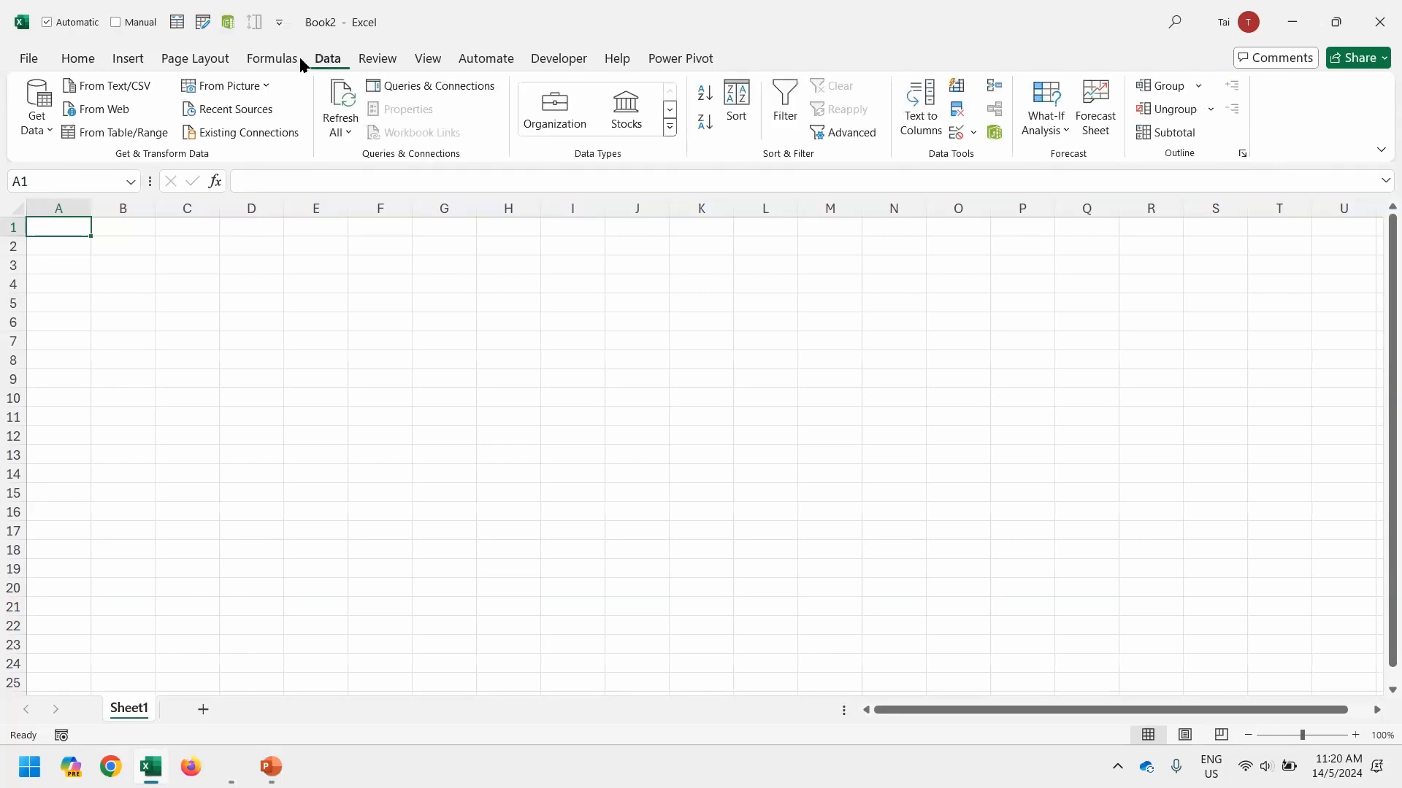
{"action": "left_click", "coordinate": [152, 87]}
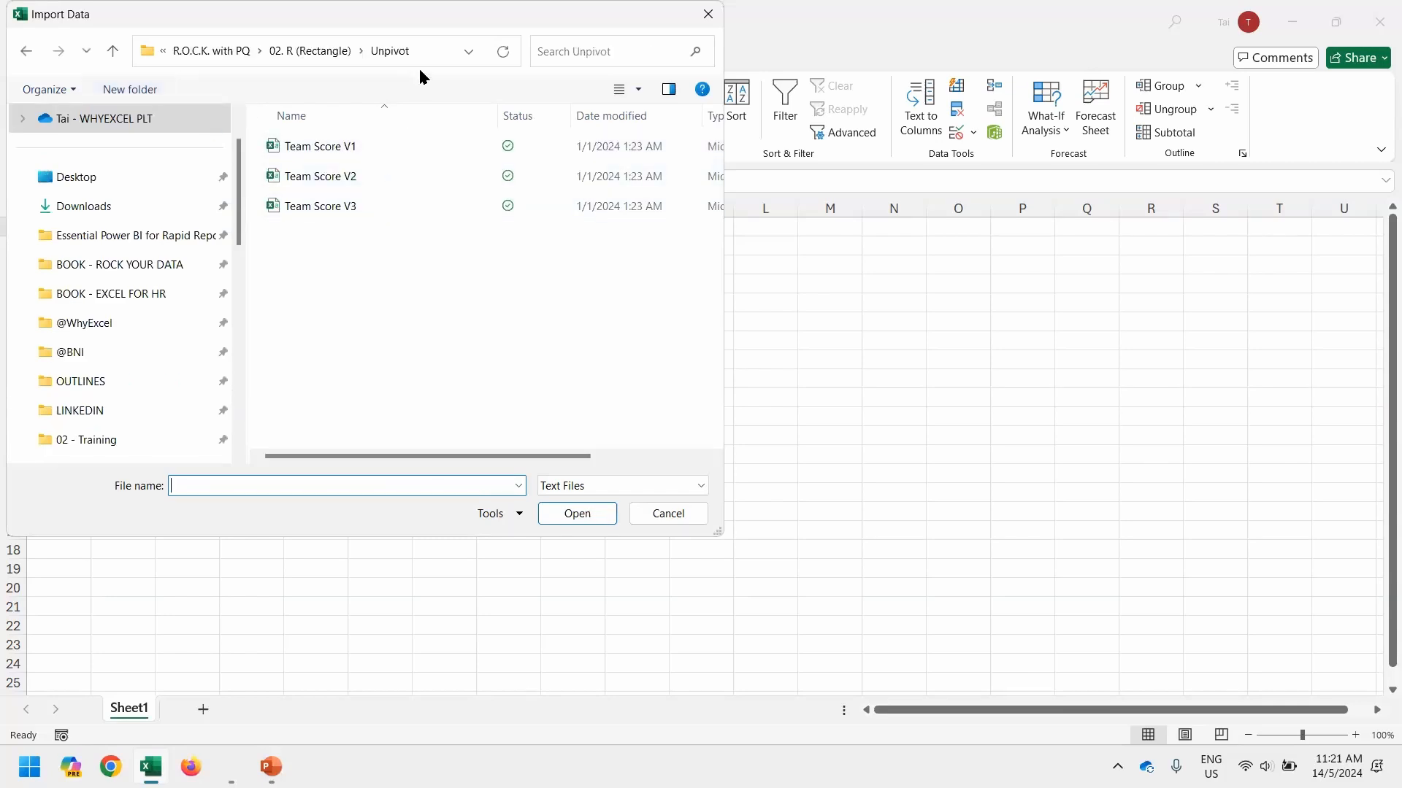
{"action": "left_click", "coordinate": [372, 146]}
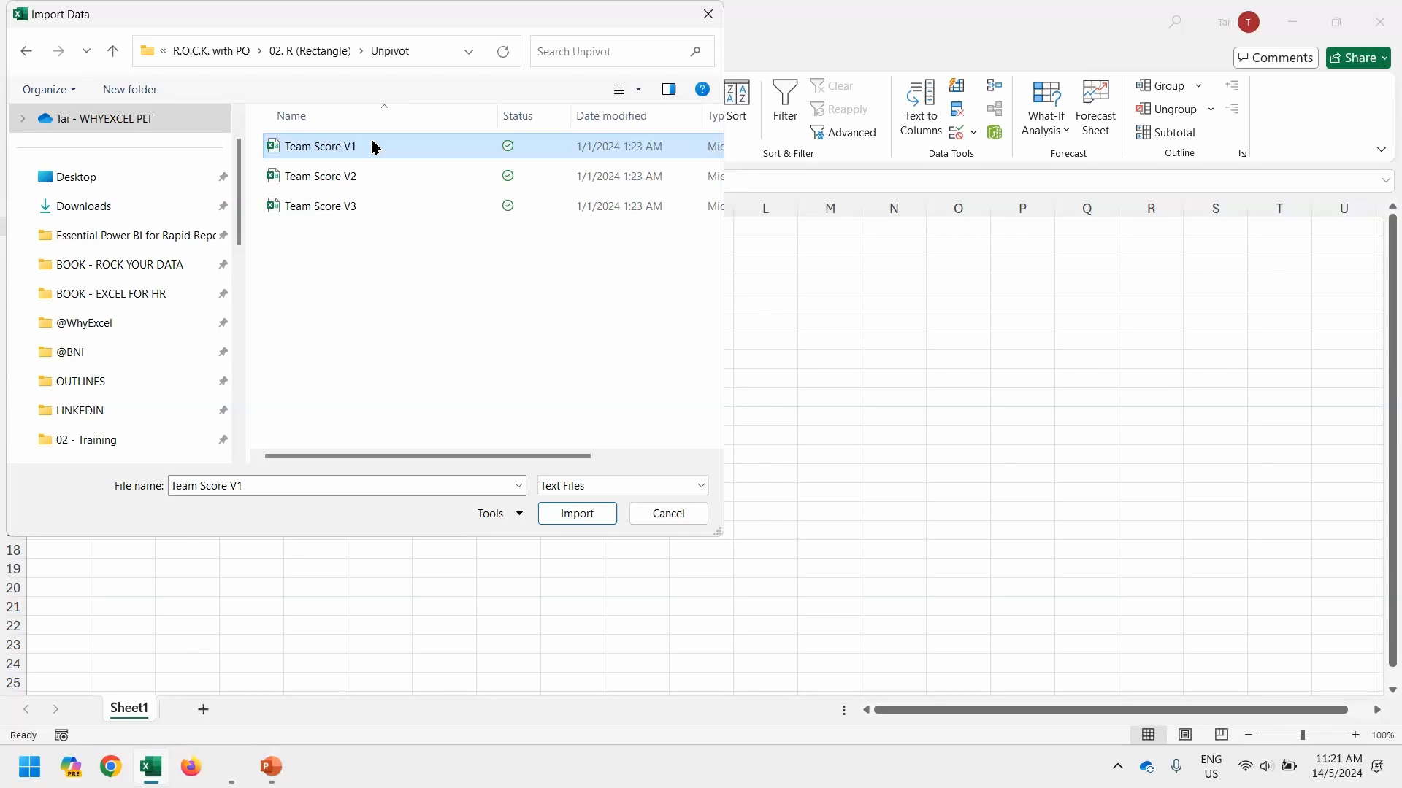
{"action": "double_click", "coordinate": [372, 146]}
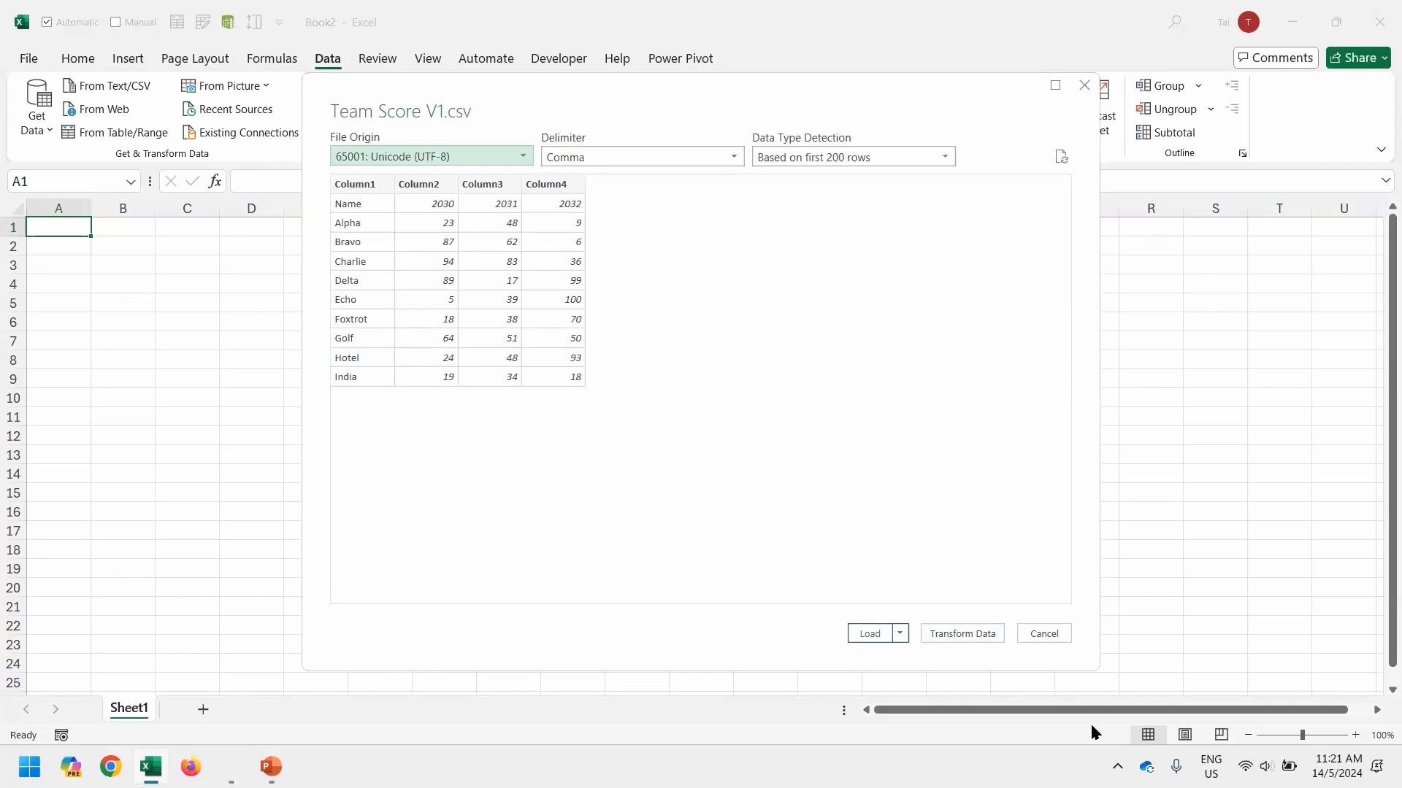
{"action": "left_click", "coordinate": [974, 637]}
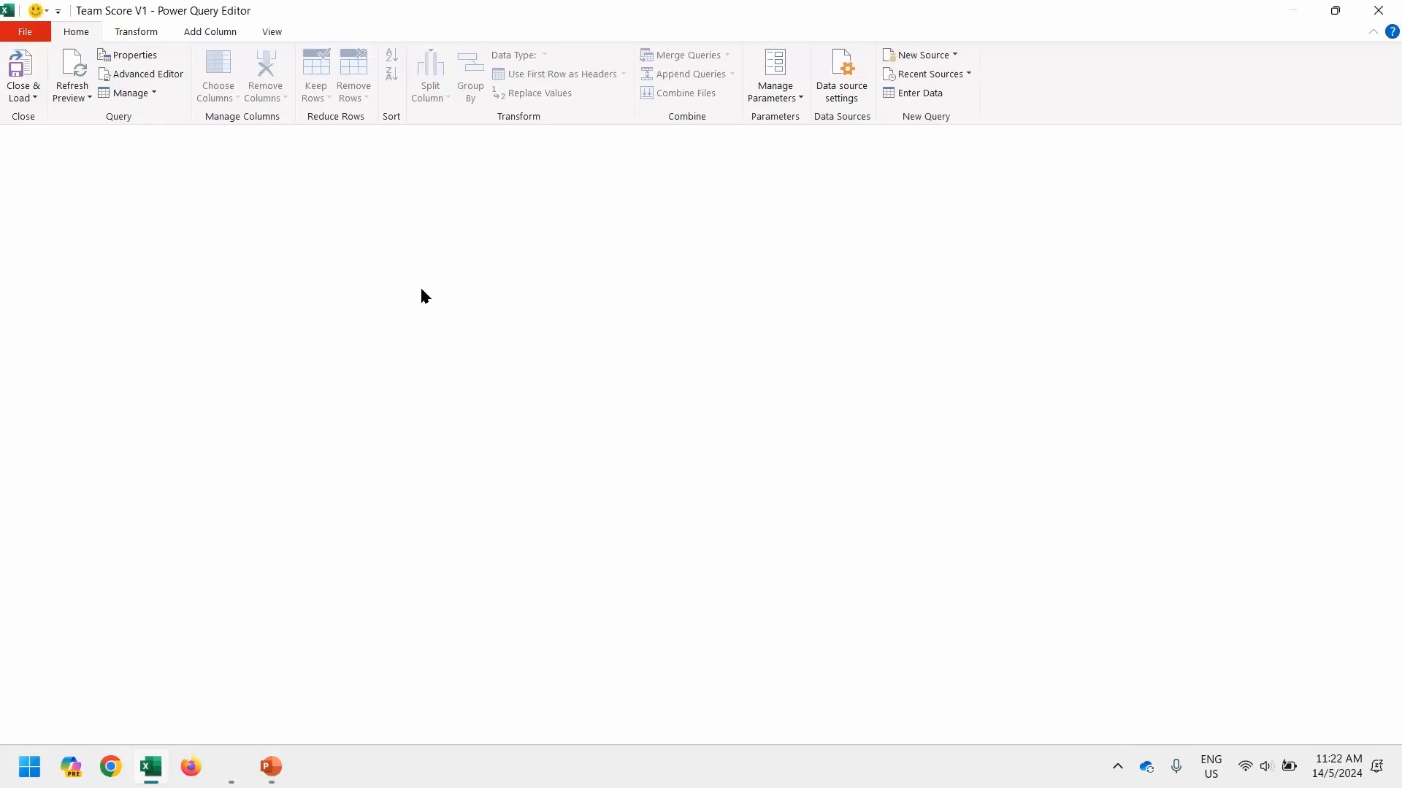
{"action": "key", "text": "XF86AudioLowerVolume"}
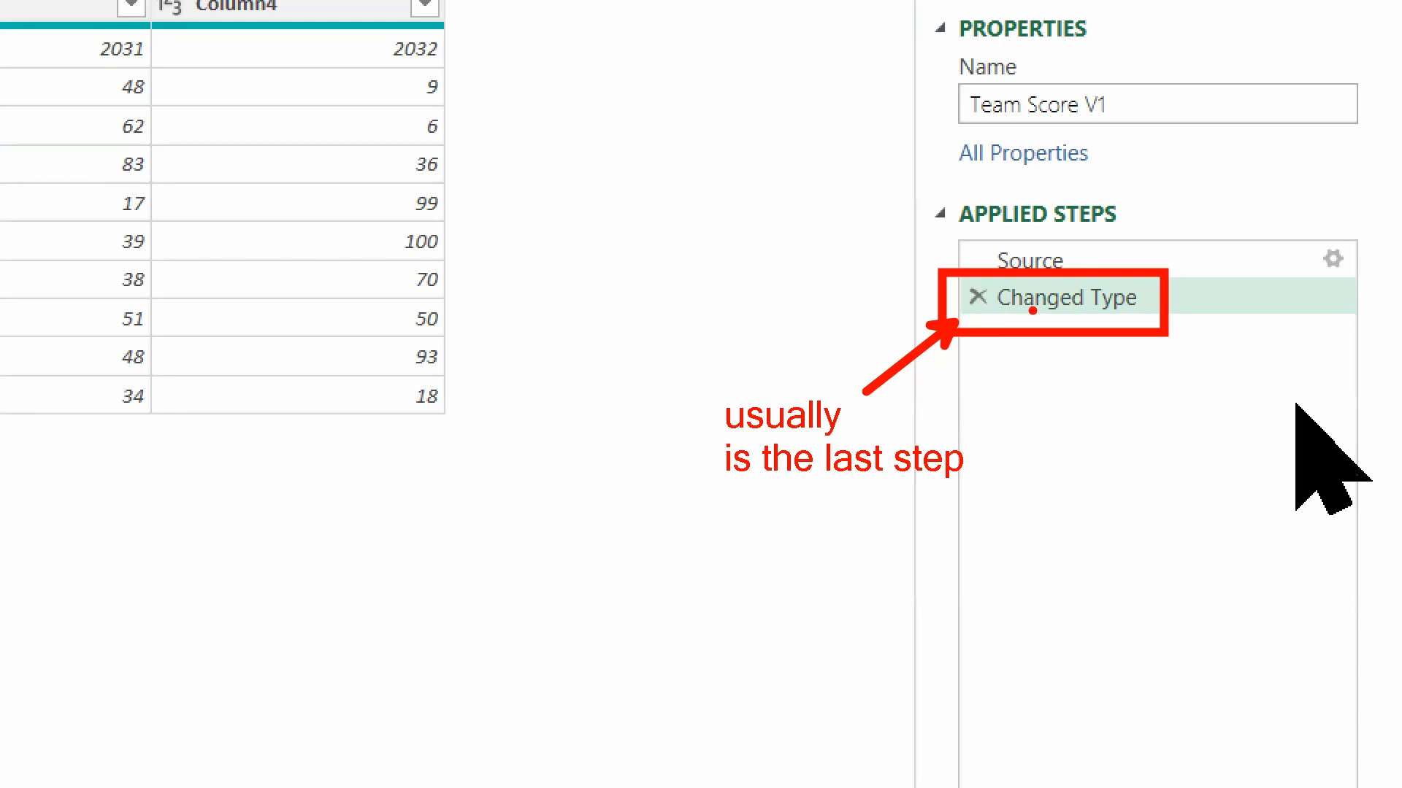
Promote the first row to headers, deleting the automatic Changed Type steps before and after the promotion
{"action": "key", "text": "Escape"}
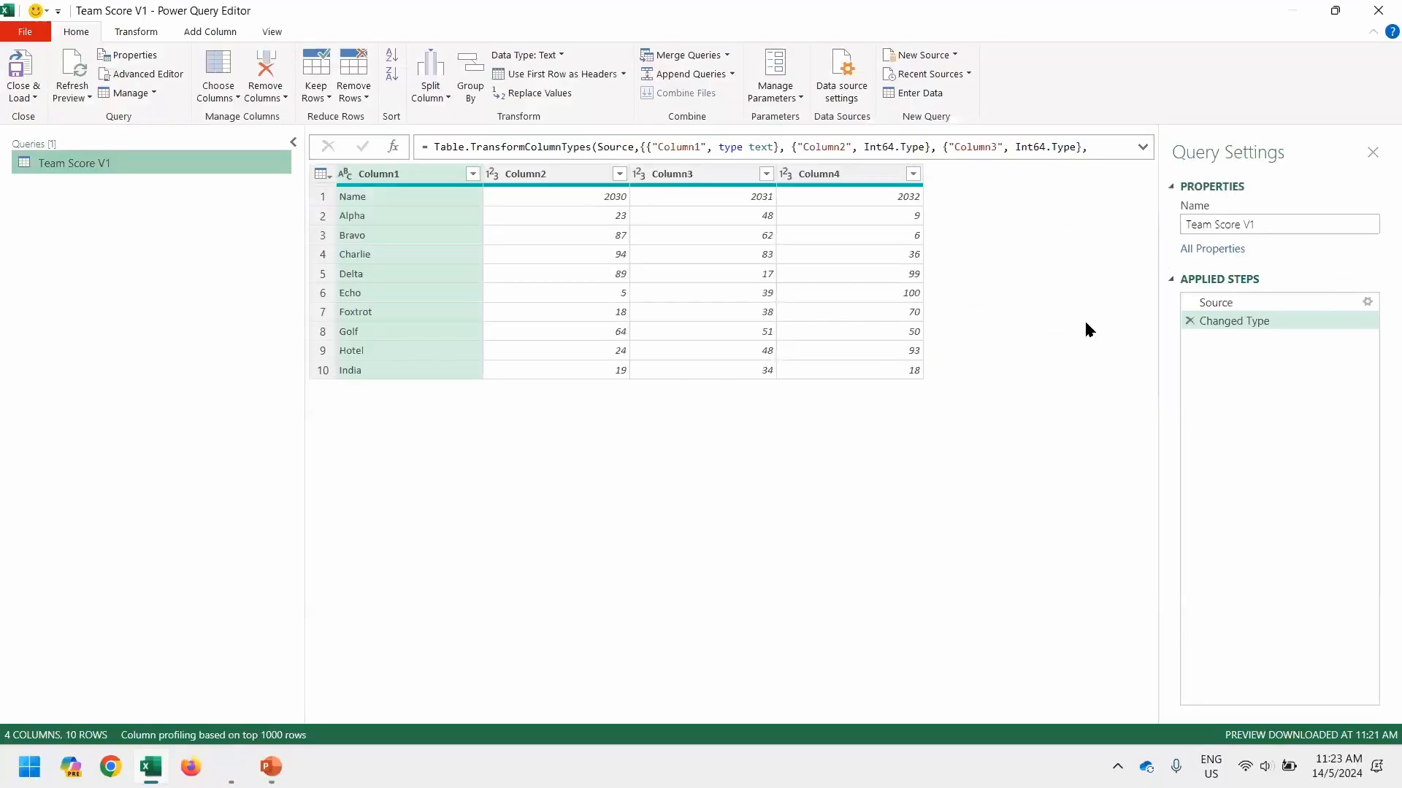
{"action": "left_click", "coordinate": [1188, 322]}
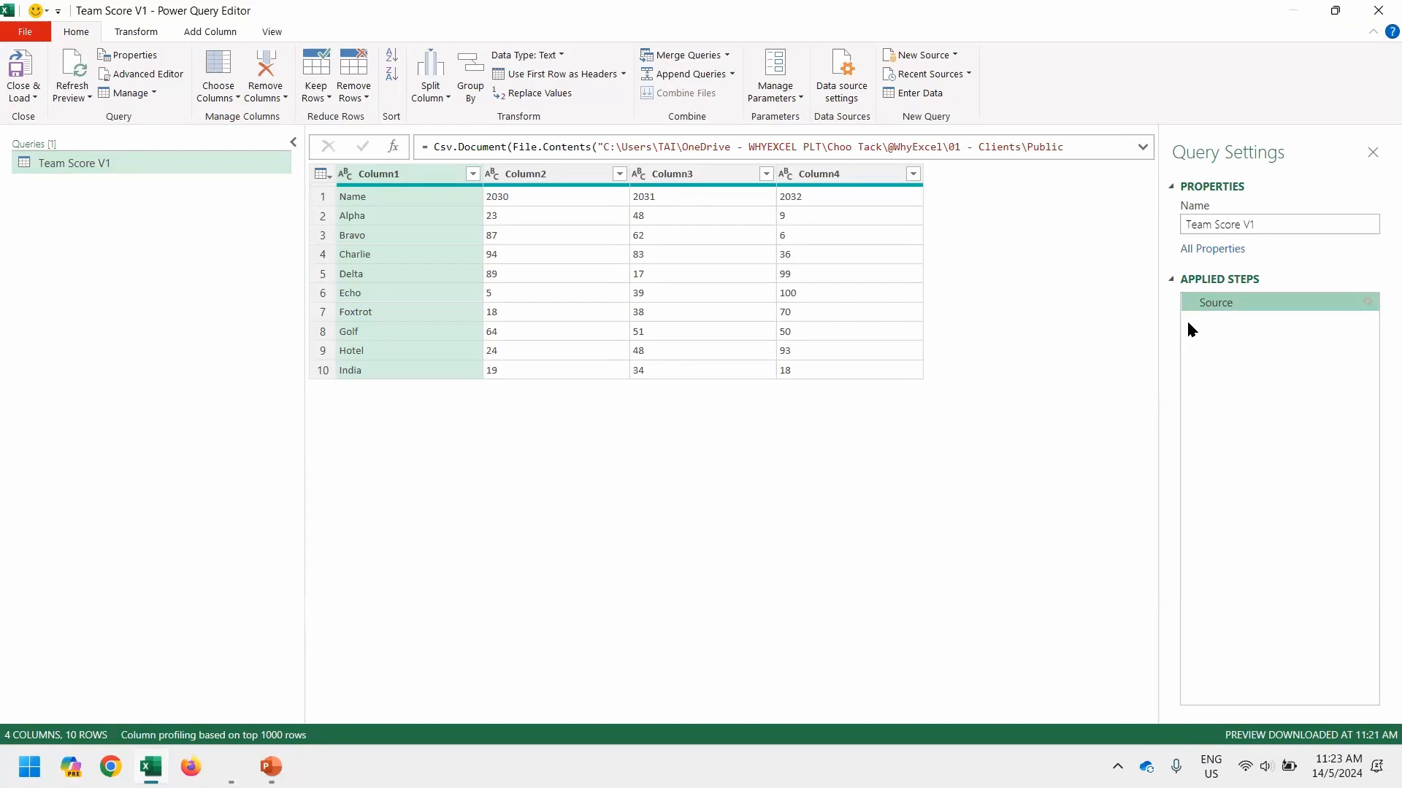
{"action": "left_click", "coordinate": [319, 177]}
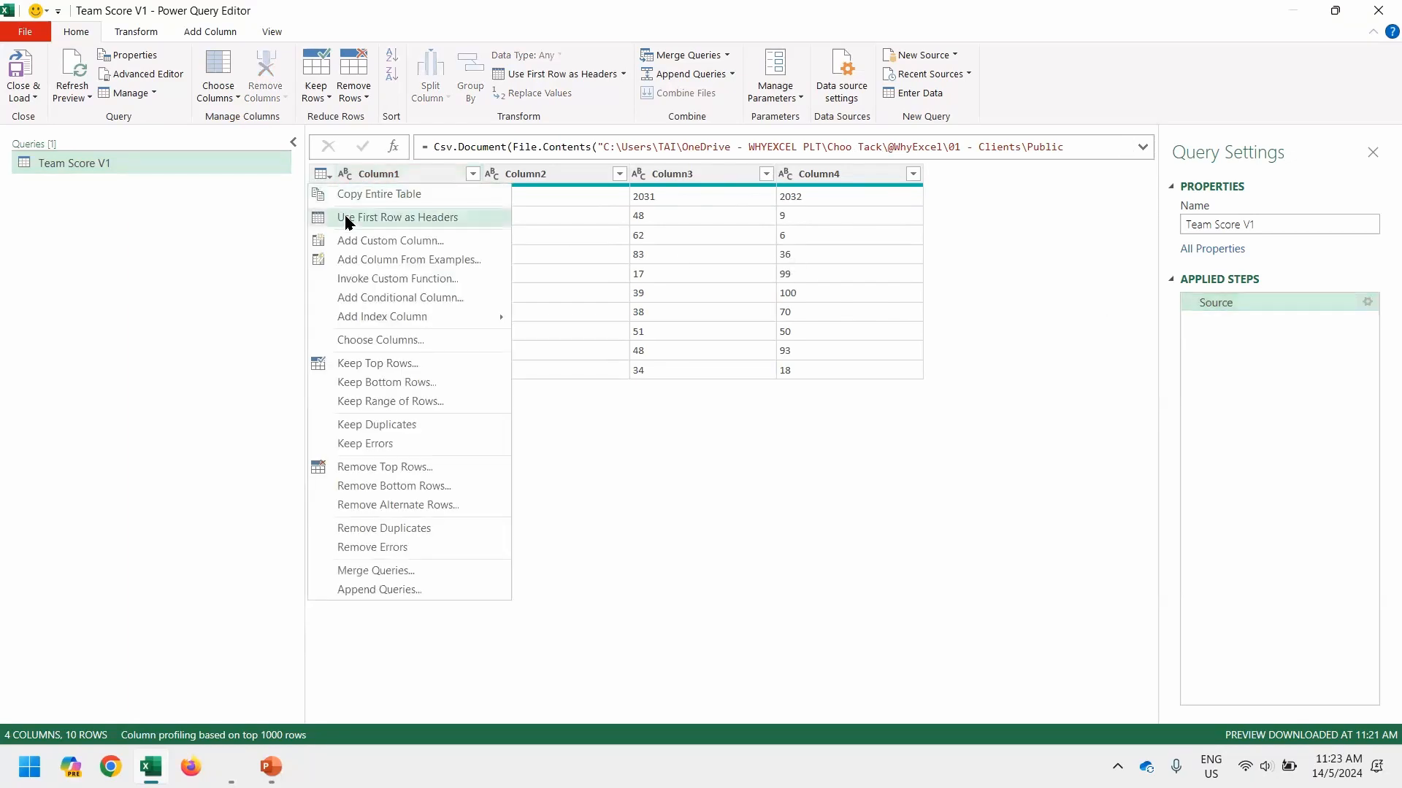
{"action": "left_click", "coordinate": [360, 217]}
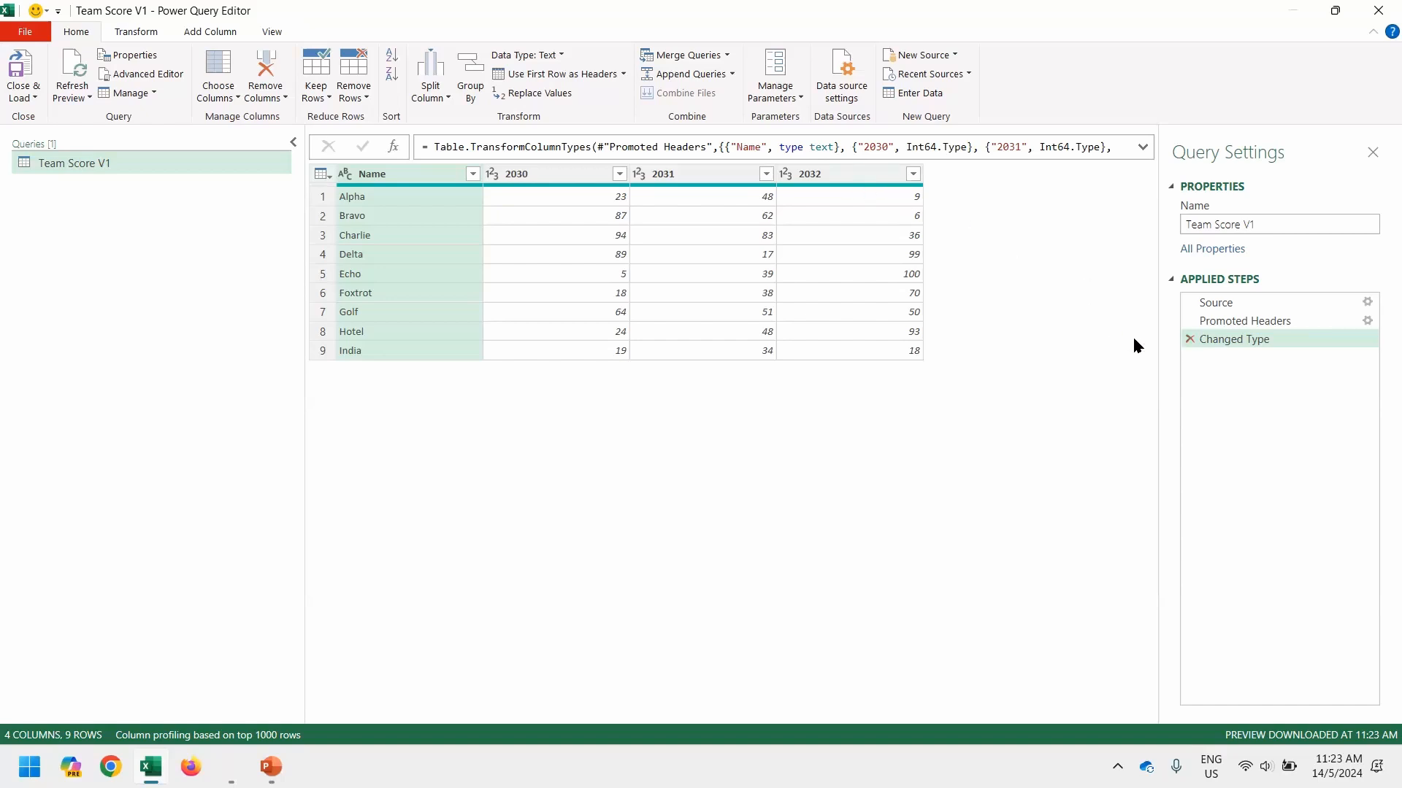
{"action": "left_click", "coordinate": [1191, 342]}
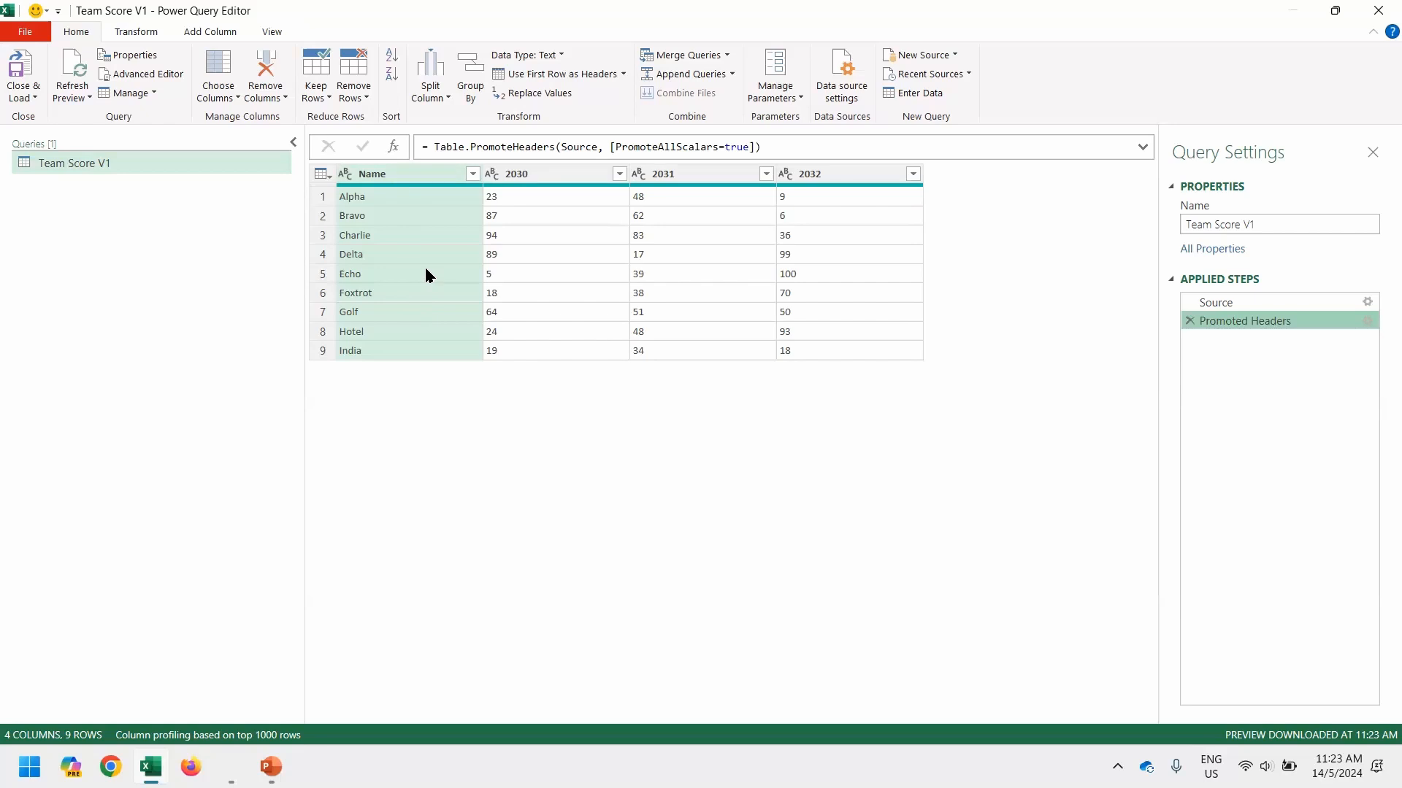
Unpivot all columns other than Name, renaming the resulting Attribute column to Year and the Value column to Score
{"action": "right_click", "coordinate": [410, 177]}
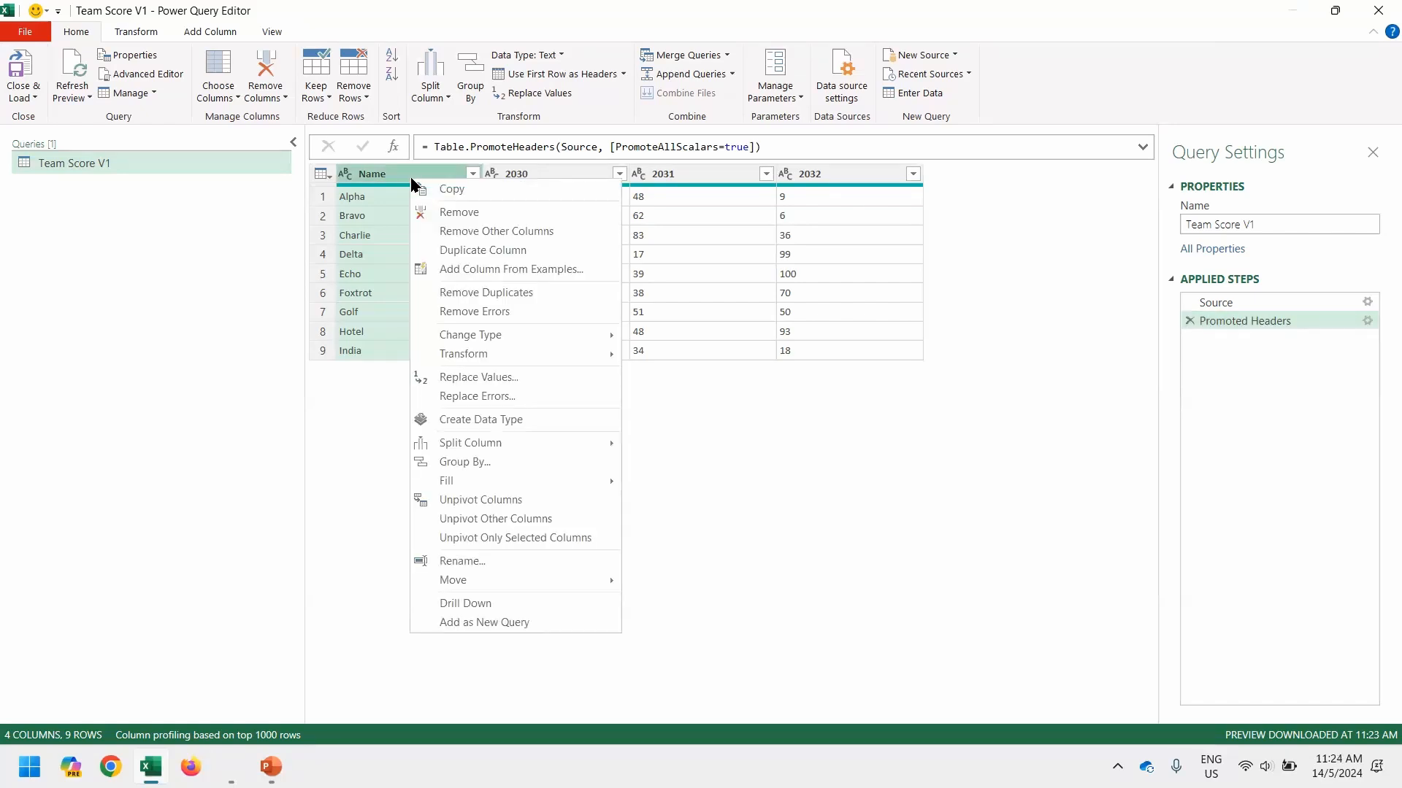
{"action": "left_click", "coordinate": [582, 517]}
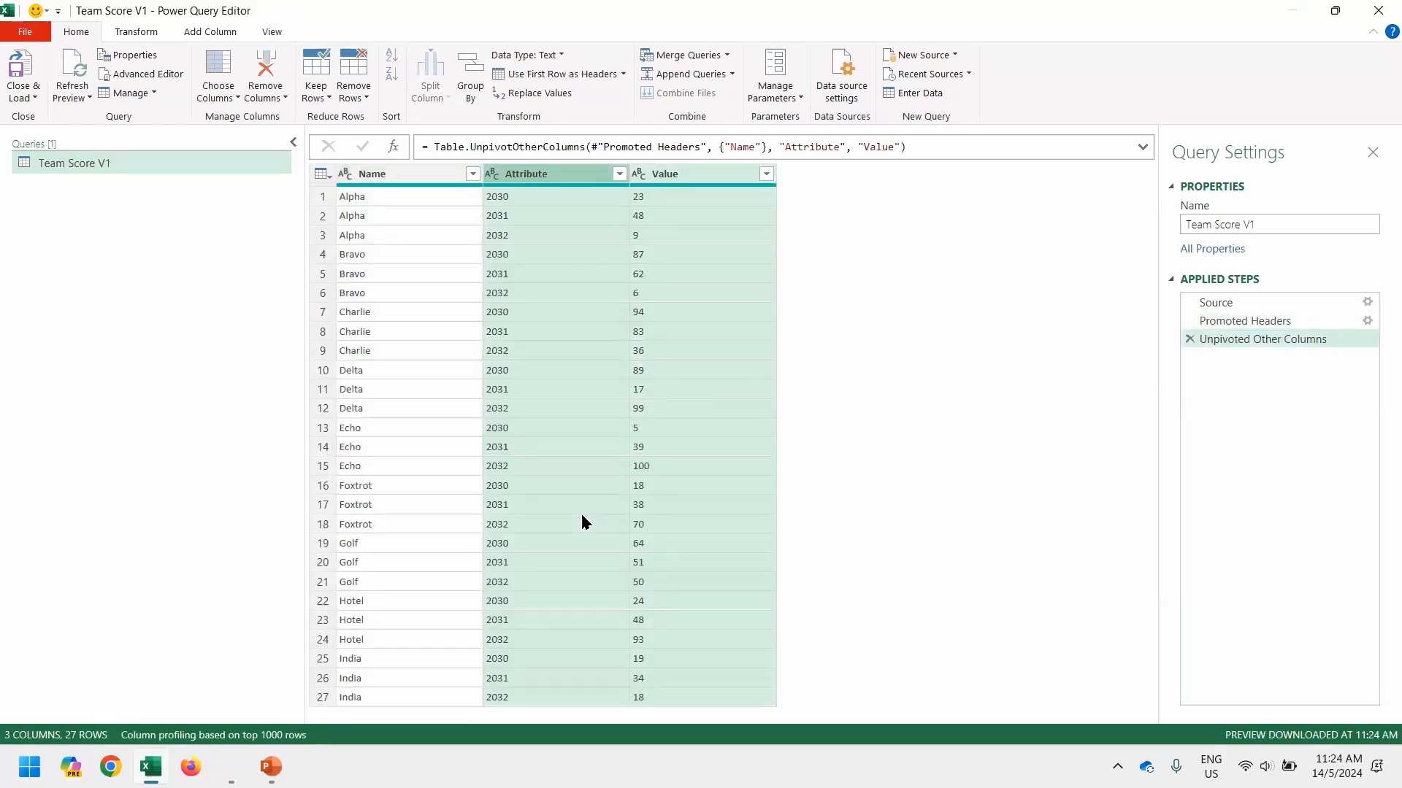
{"action": "double_click", "coordinate": [535, 176]}
{"action": "type", "text": "Year"}
{"action": "key", "text": "Return"}
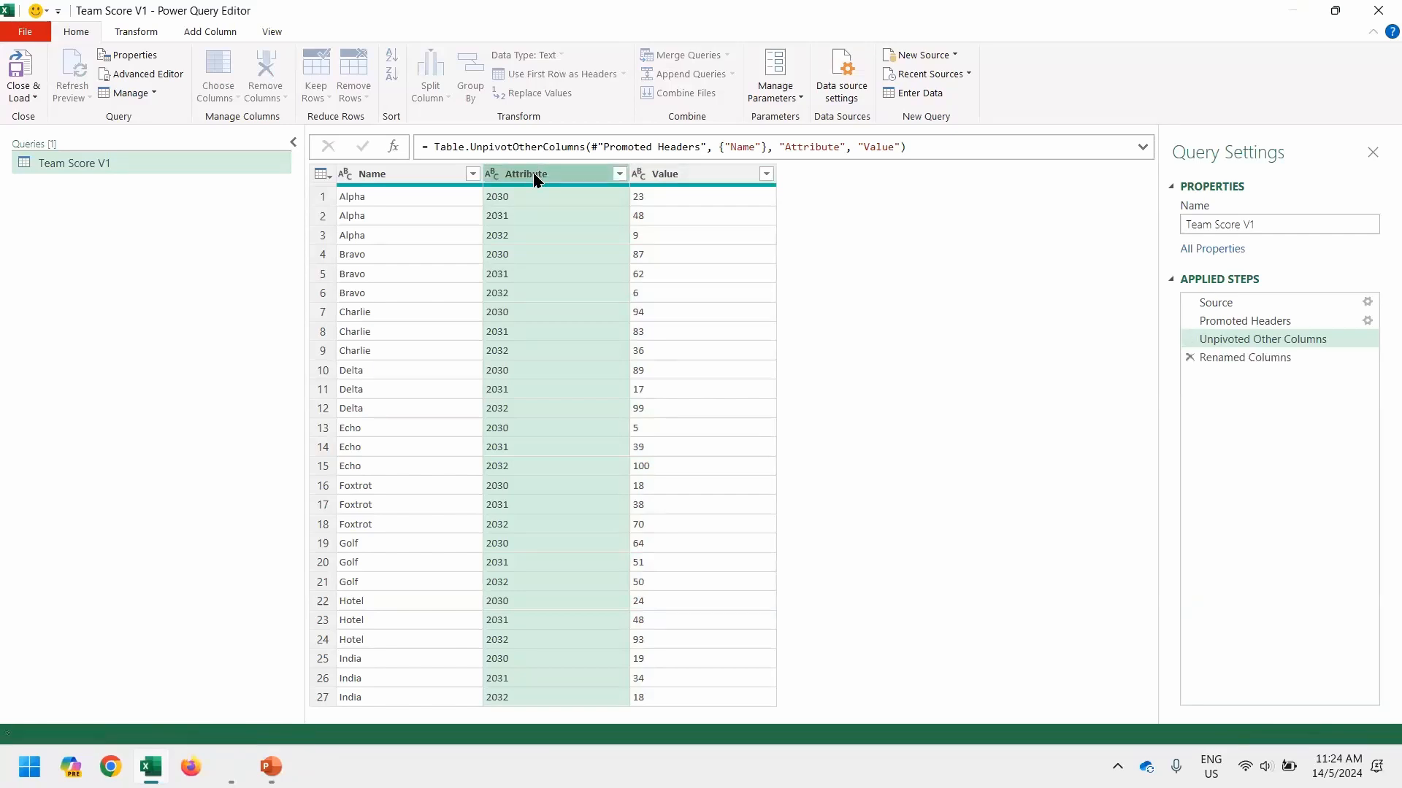
{"action": "double_click", "coordinate": [673, 177]}
{"action": "type", "text": "Score"}
{"action": "key", "text": "Return"}
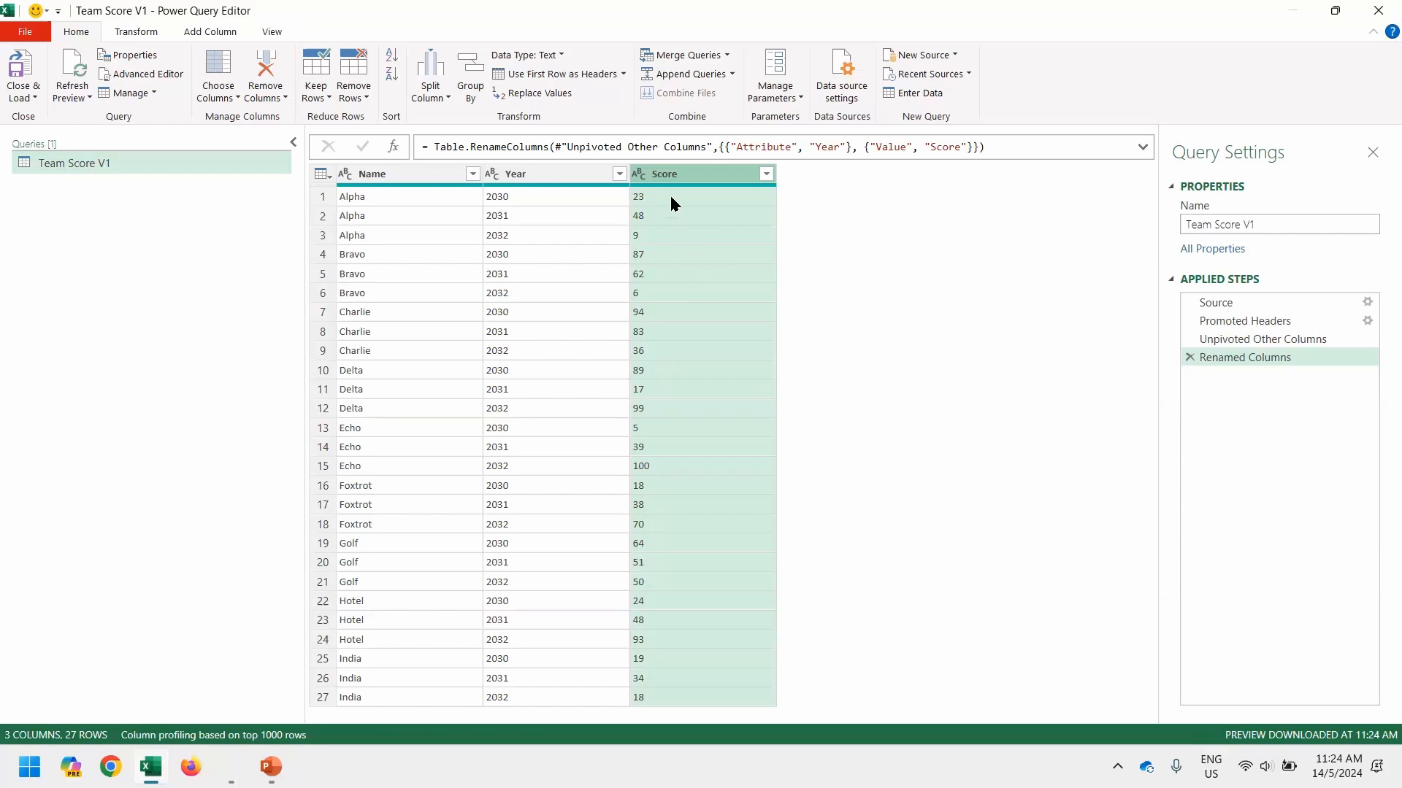
{"action": "left_click", "coordinate": [656, 240]}
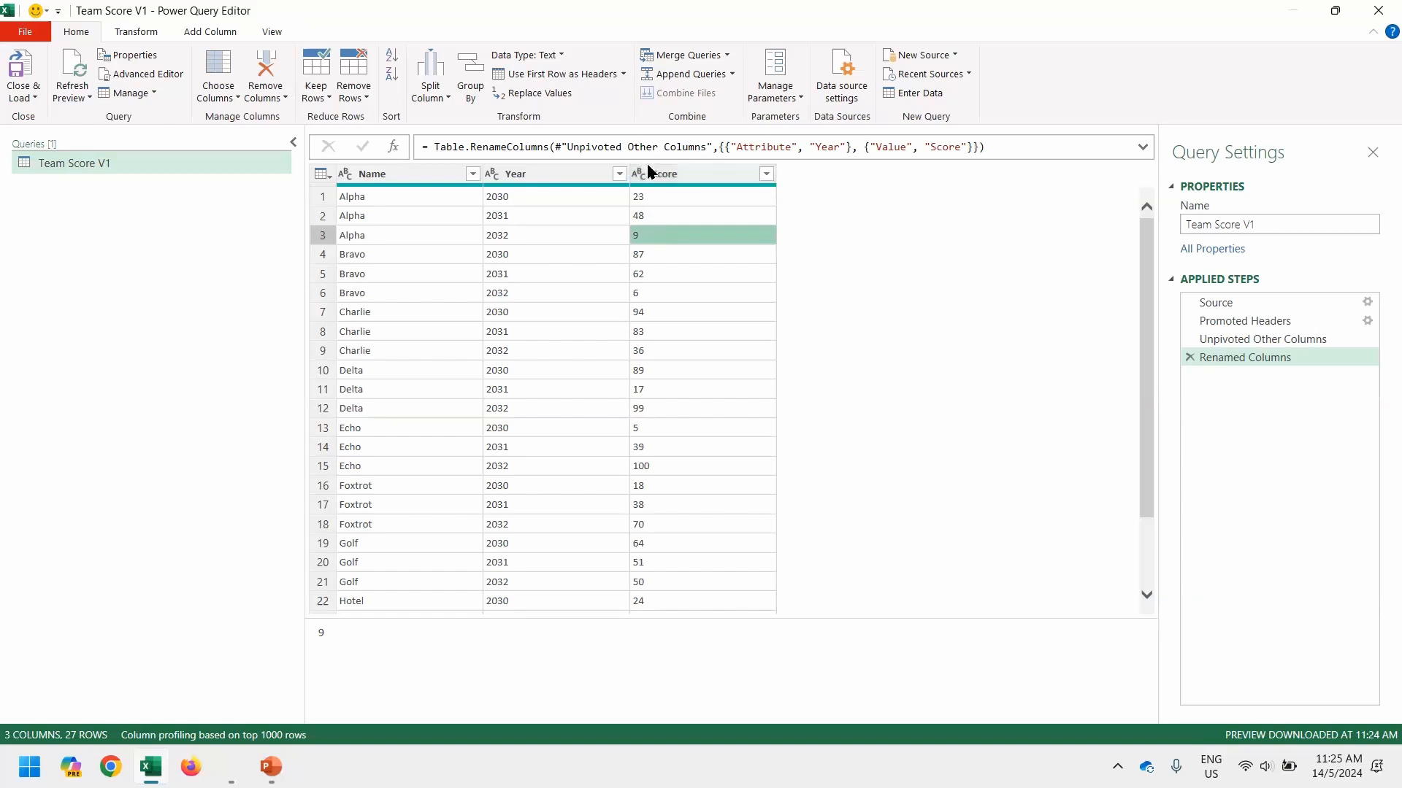
{"action": "mouse_move", "coordinate": [638, 189]}
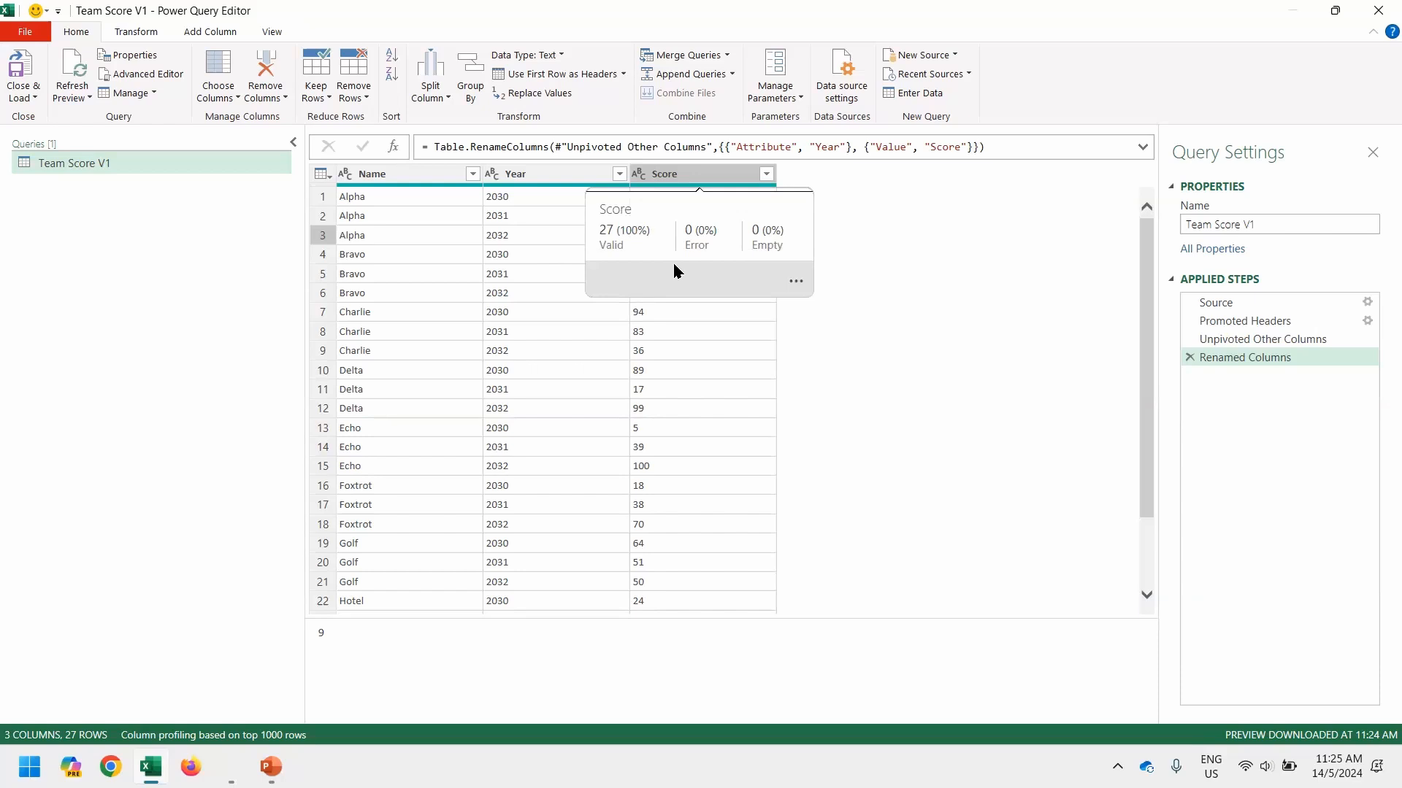
{"action": "left_click", "coordinate": [379, 234]}
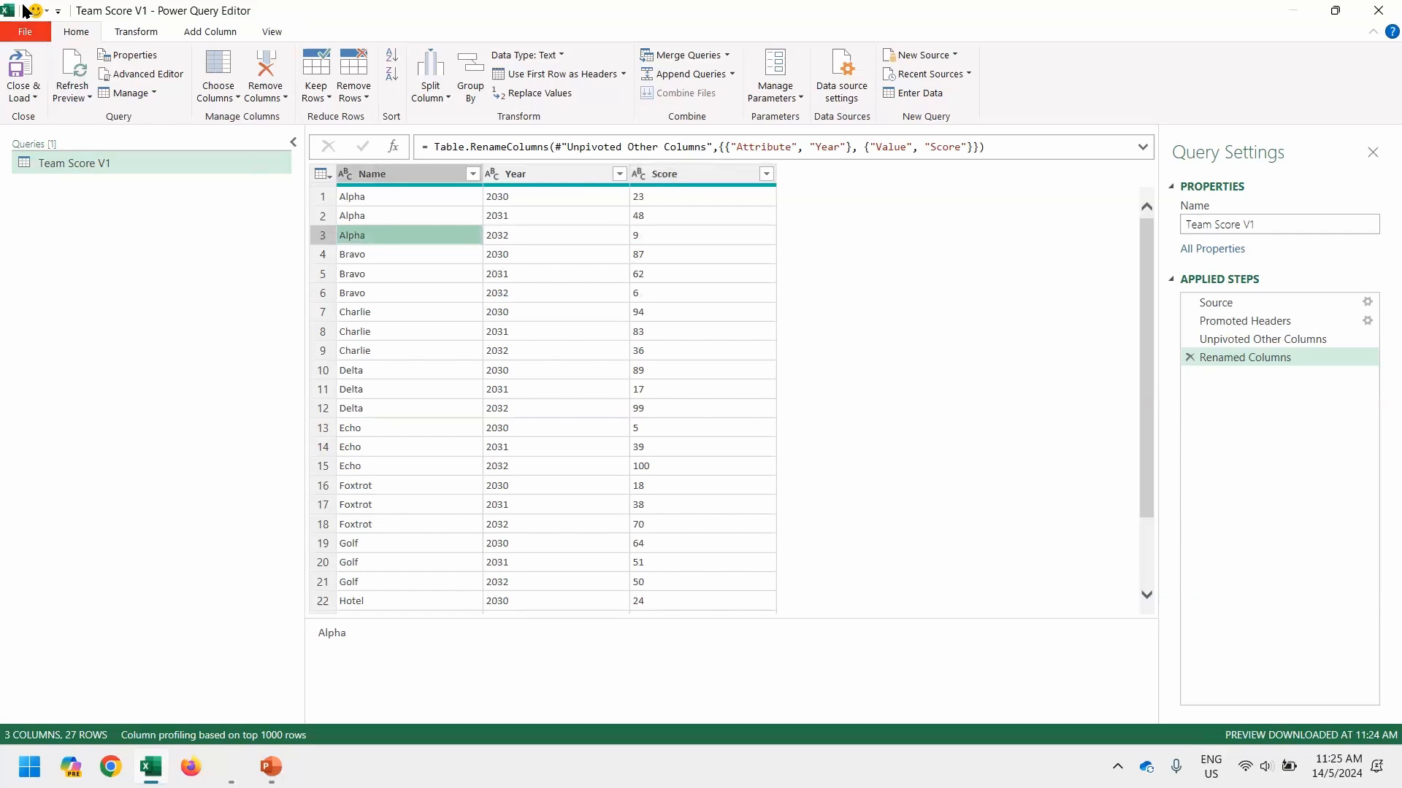
Load the unpivoted Team Score V1 query into a worksheet table
{"action": "left_click", "coordinate": [23, 73]}
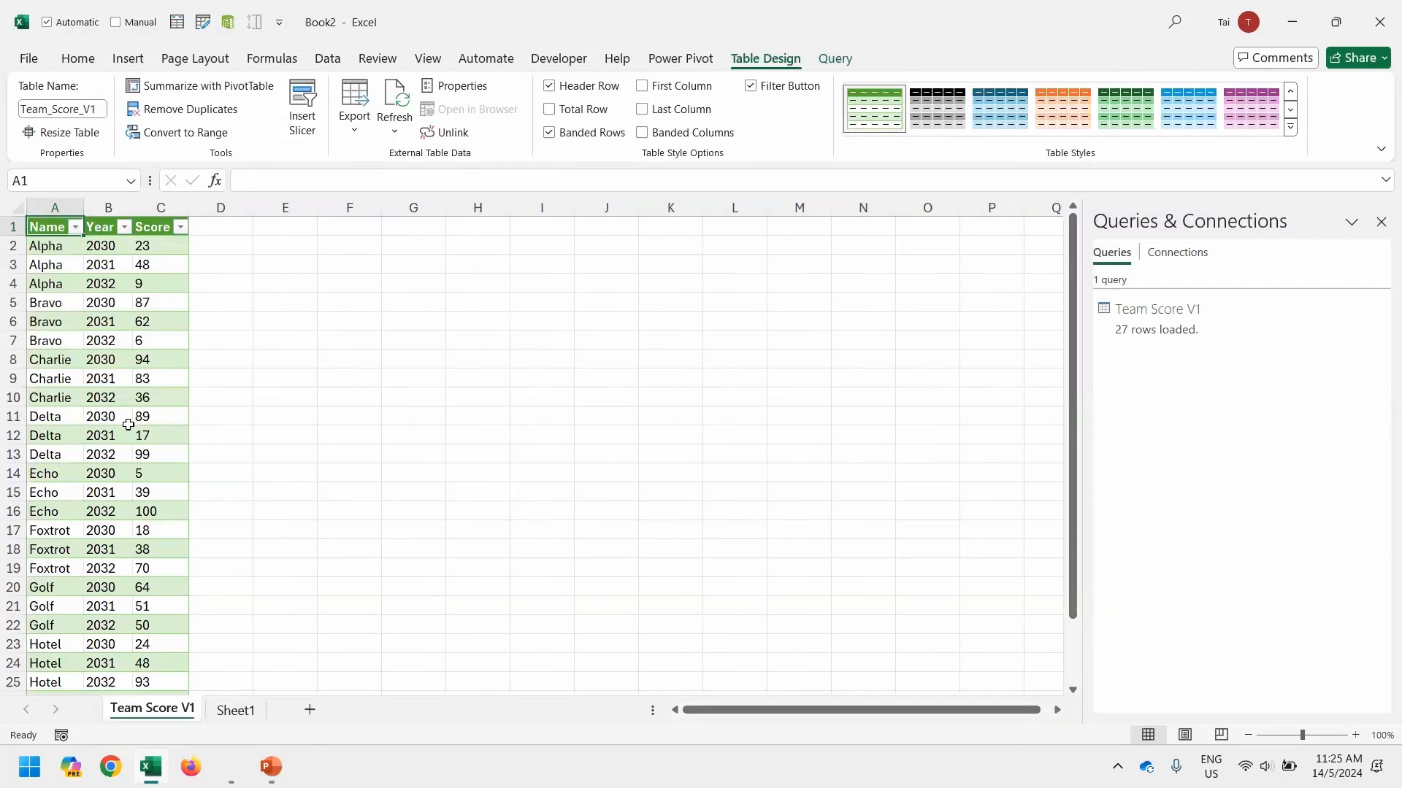
{"action": "left_click", "coordinate": [161, 246]}
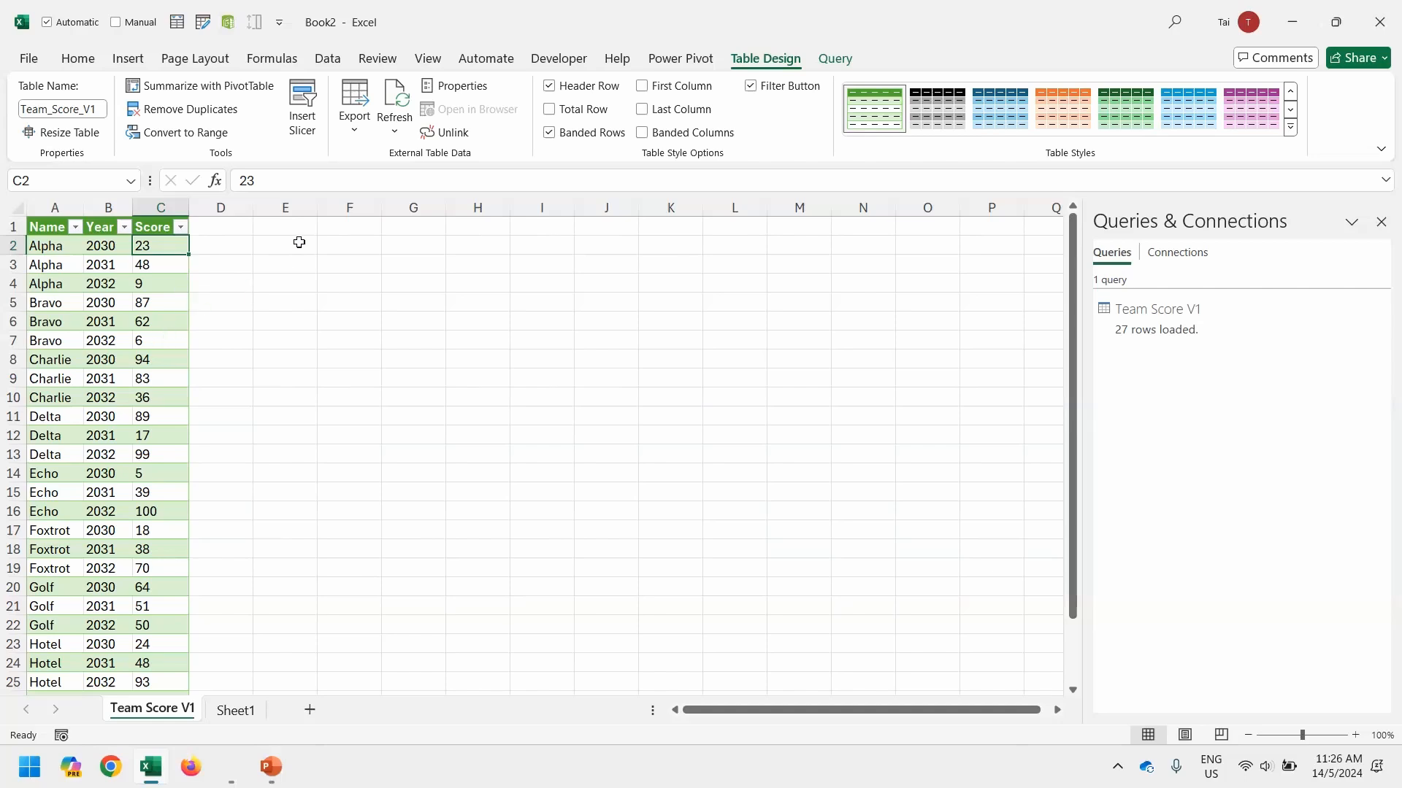
Total the Score column in cell E2 with =SUM(C:C) and inspect how the score values are stored
{"action": "left_click", "coordinate": [299, 242]}
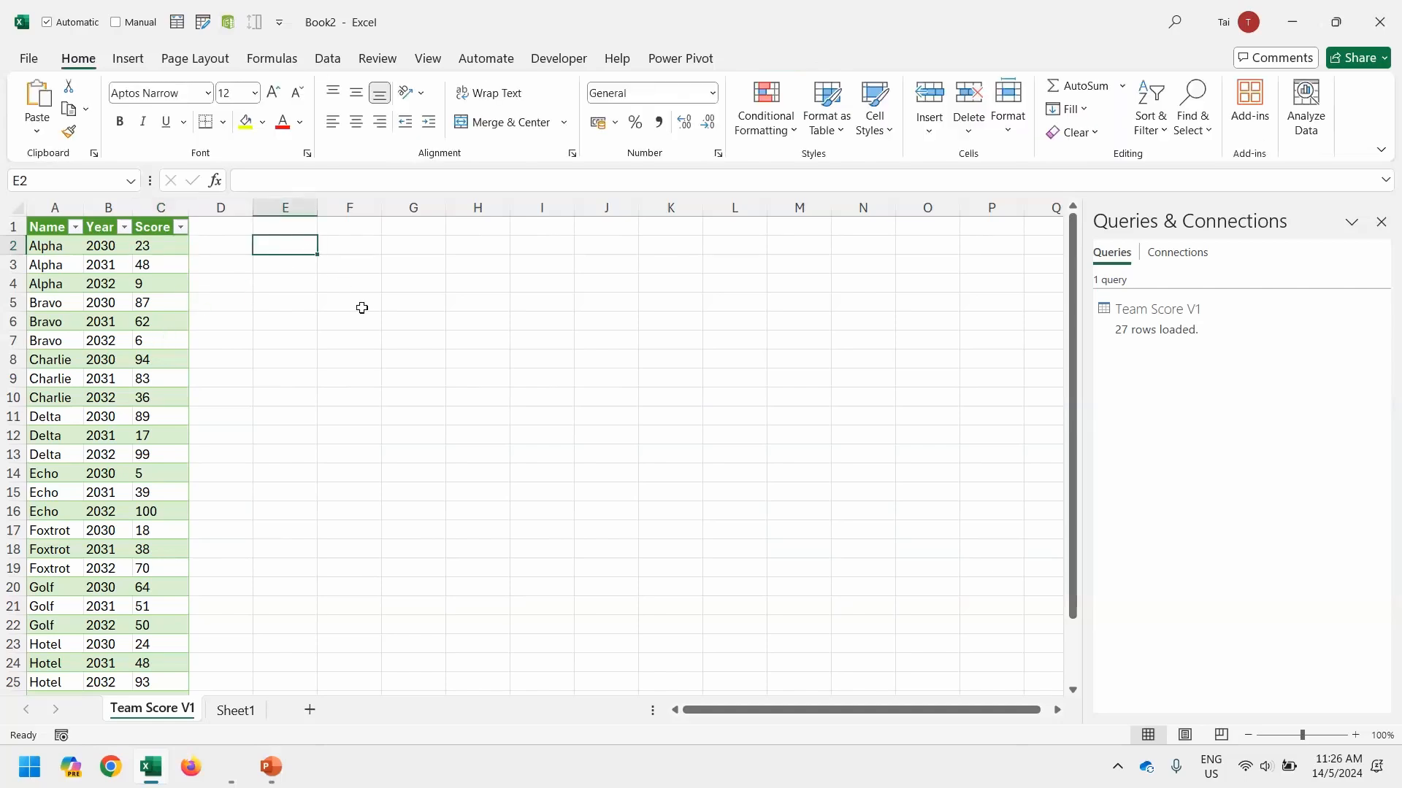
{"action": "type", "text": "=sum"}
{"action": "key", "text": "Tab"}
{"action": "left_click", "coordinate": [162, 209]}
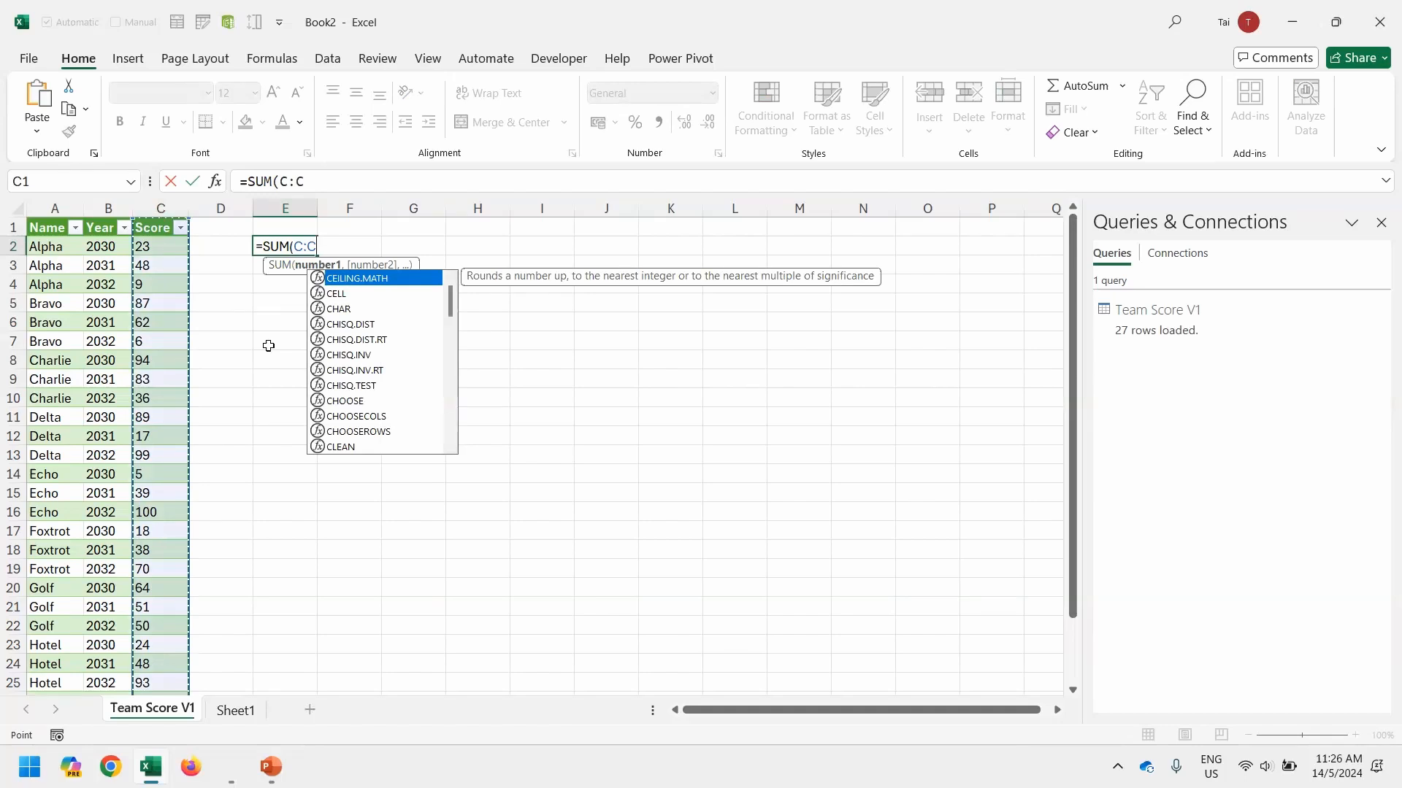
{"action": "key", "text": "Return"}
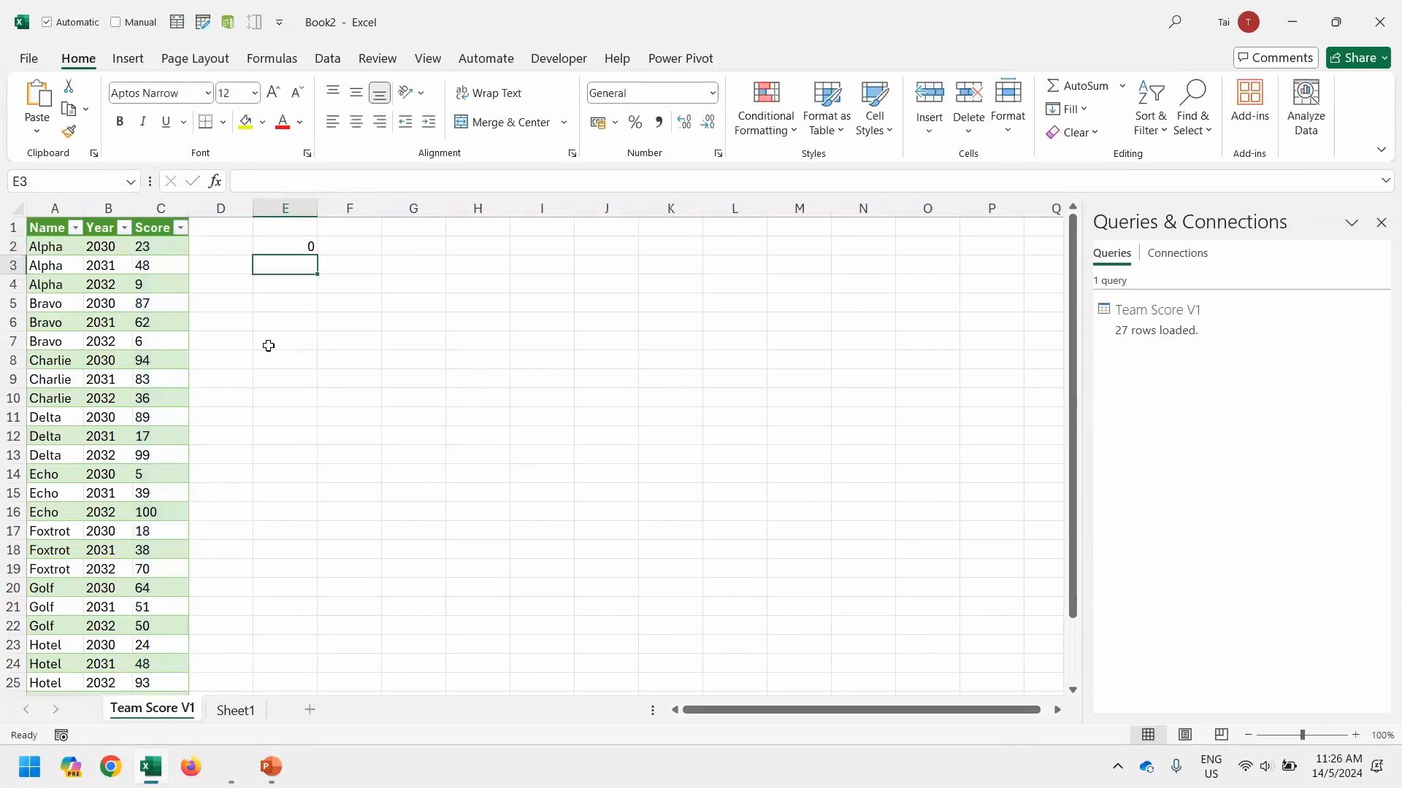
{"action": "left_click_drag", "start_coordinate": [175, 248], "coordinate": [175, 332]}
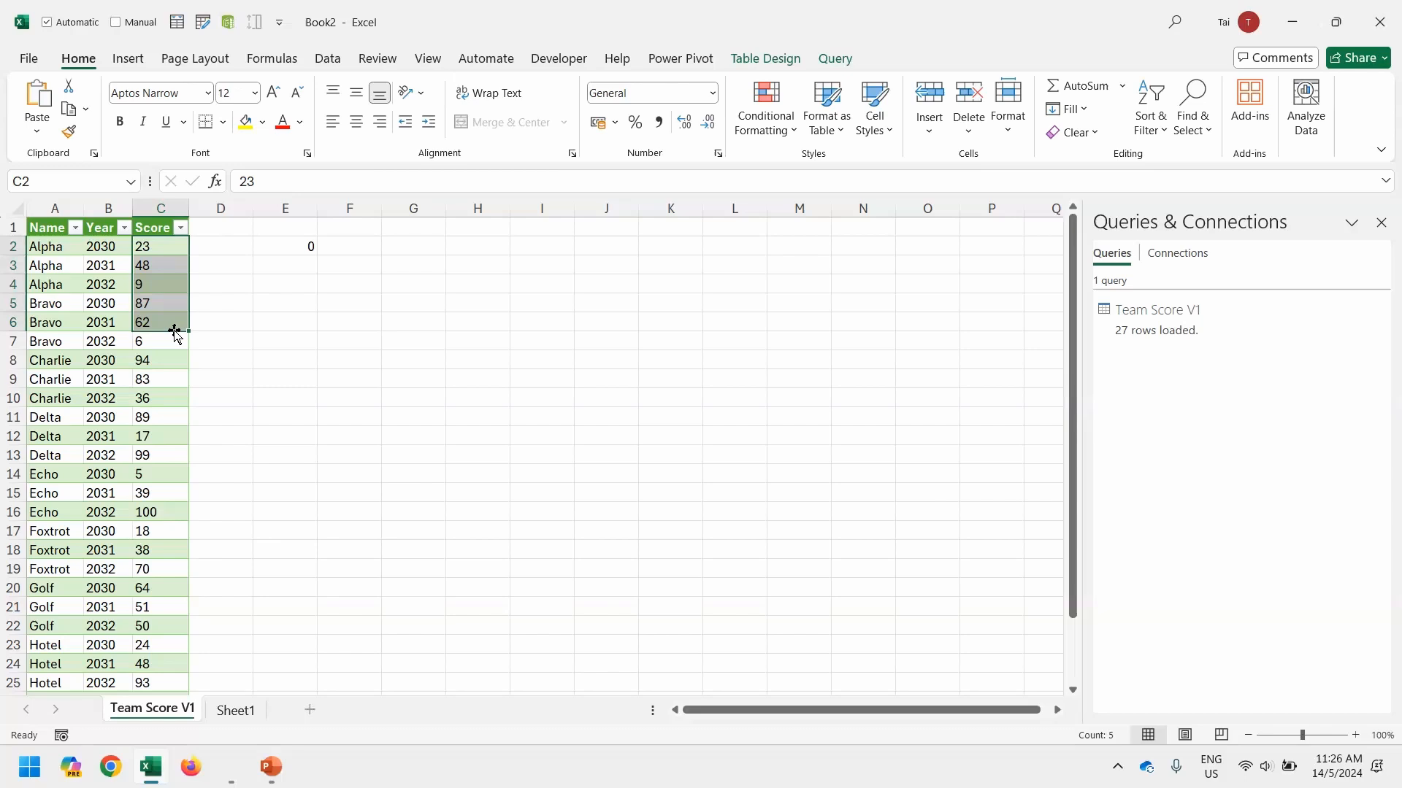
{"action": "left_click", "coordinate": [167, 289]}
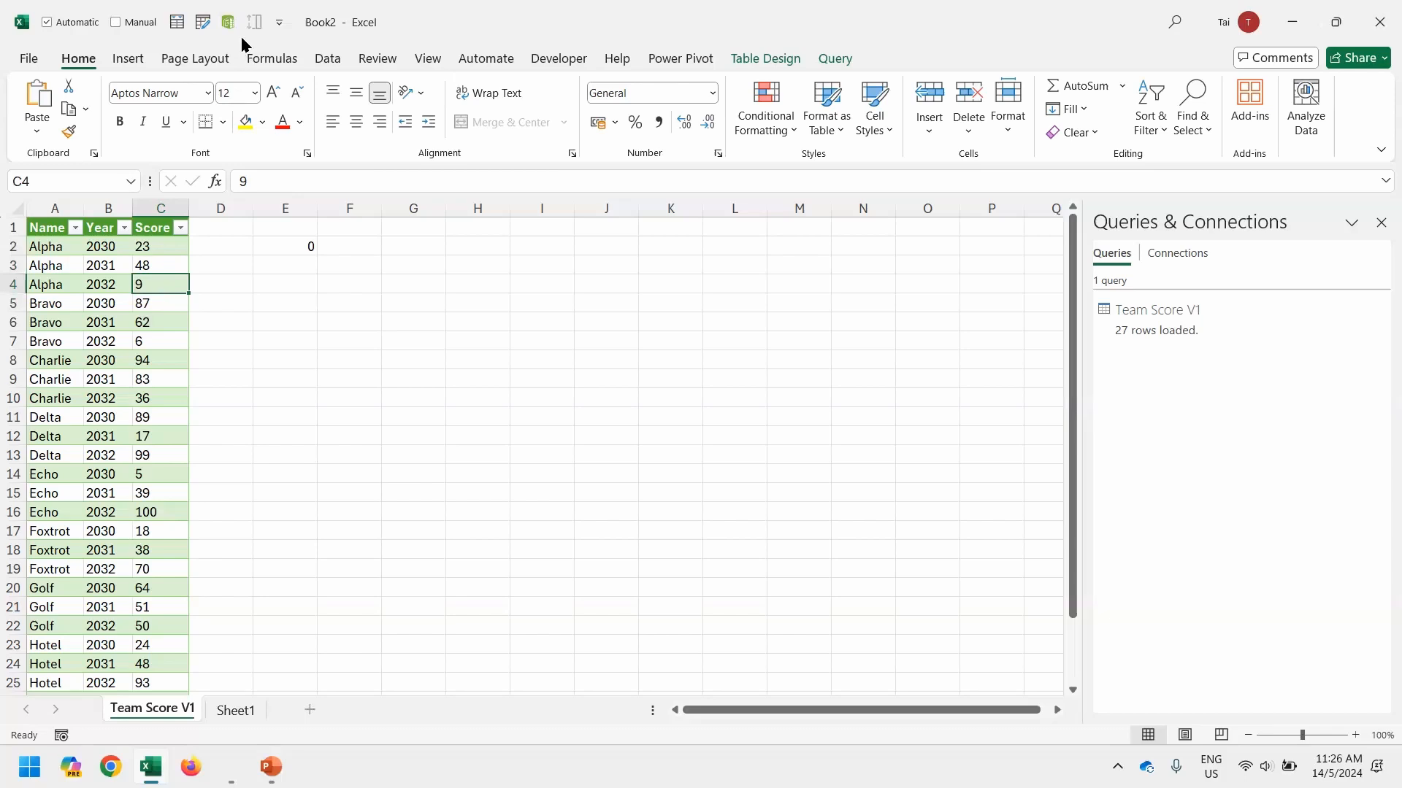
Reopen the query in the Power Query Editor, set the Score column's data type to Whole Number and reload it to the sheet
{"action": "left_click", "coordinate": [205, 22]}
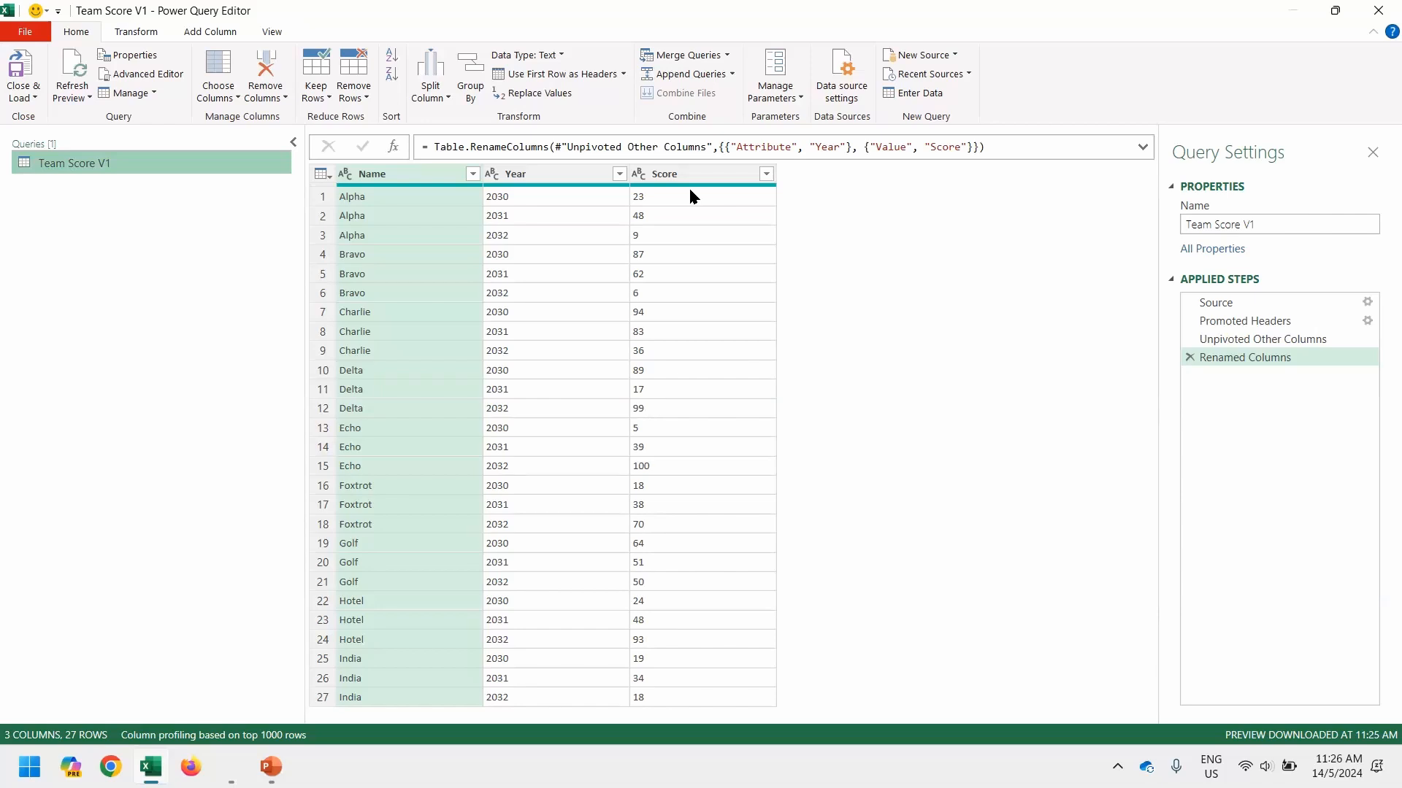
{"action": "left_click", "coordinate": [644, 178]}
{"action": "left_click", "coordinate": [644, 177]}
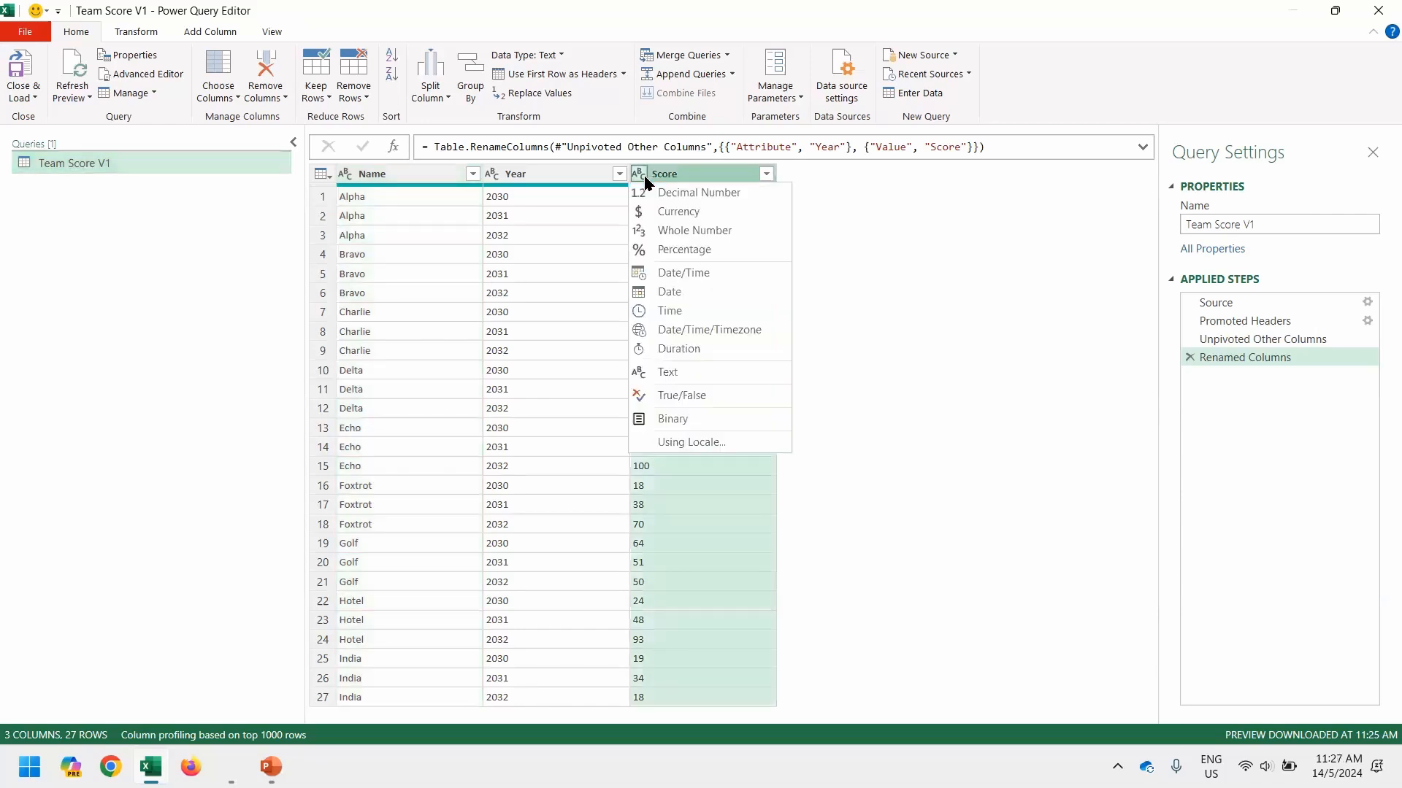
{"action": "left_click", "coordinate": [679, 232]}
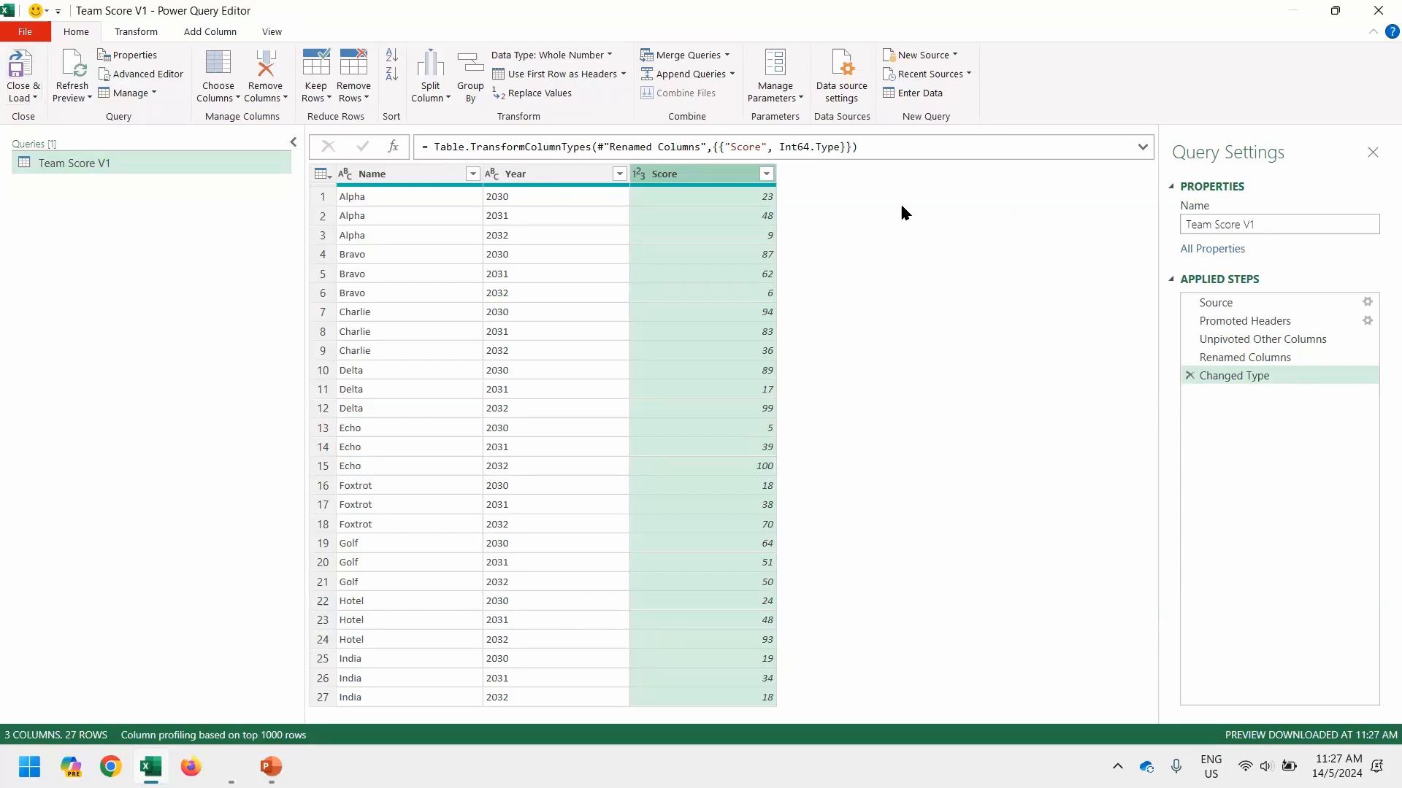
{"action": "left_click", "coordinate": [639, 175]}
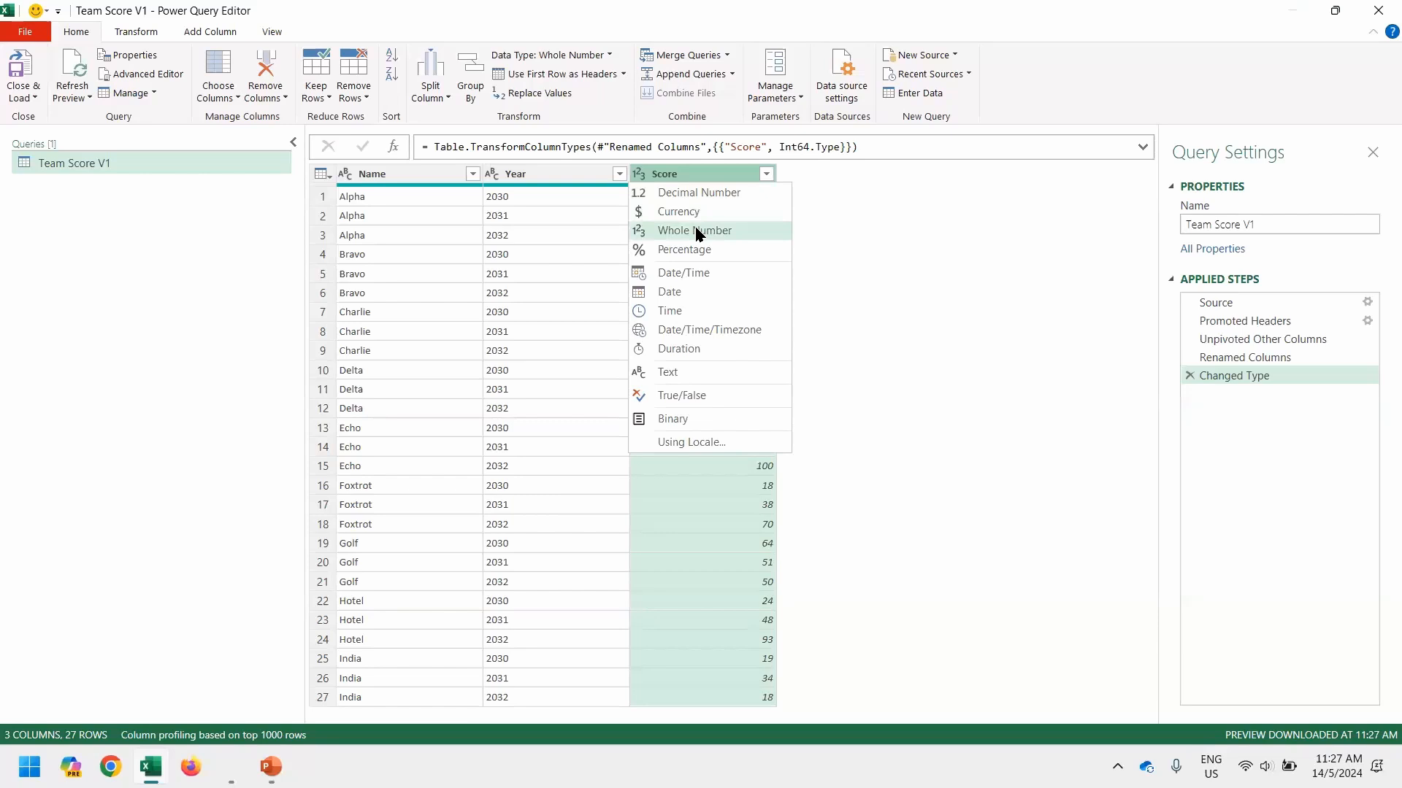
{"action": "left_click", "coordinate": [529, 217]}
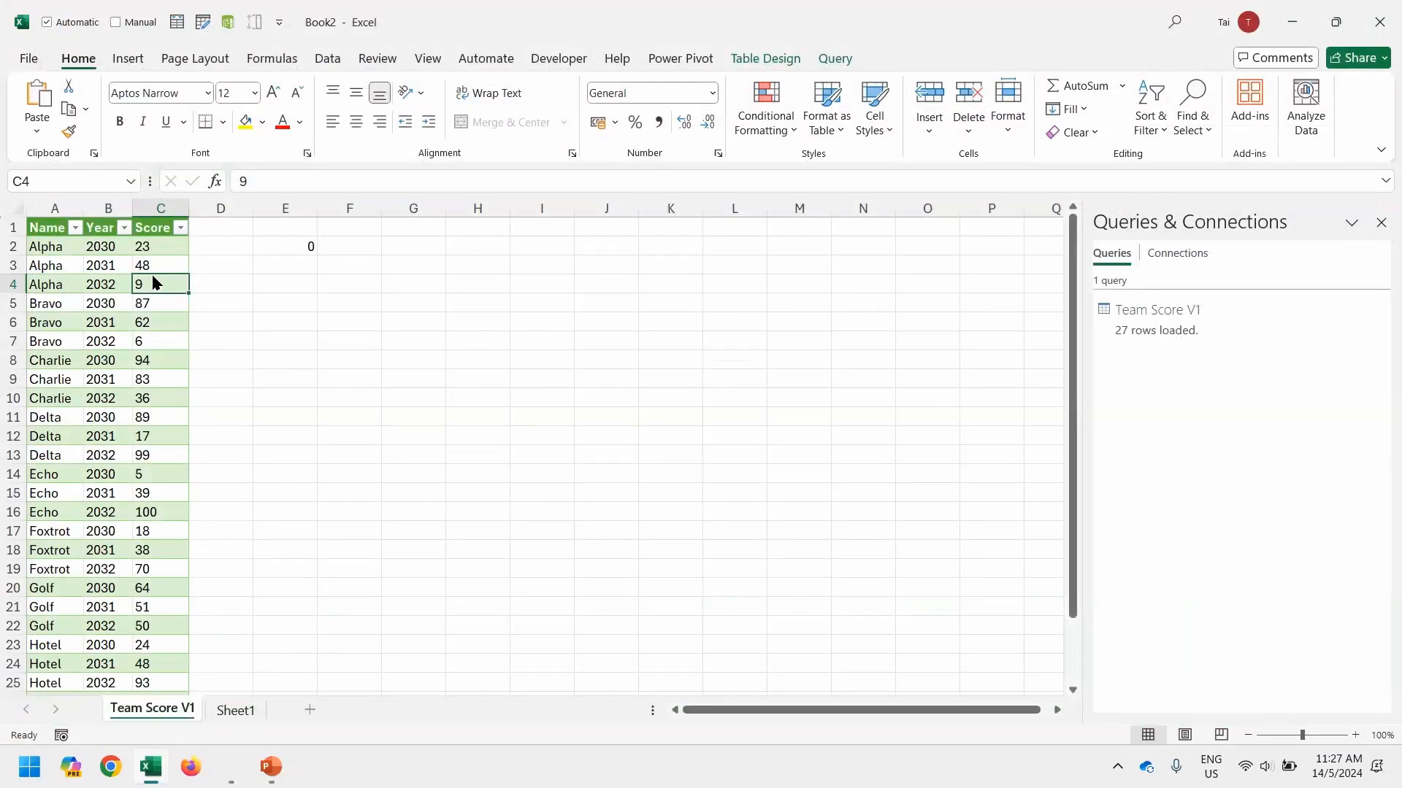
Check the recalculated Score total in cell E2, and delete the SUM formula
{"action": "left_click", "coordinate": [289, 247]}
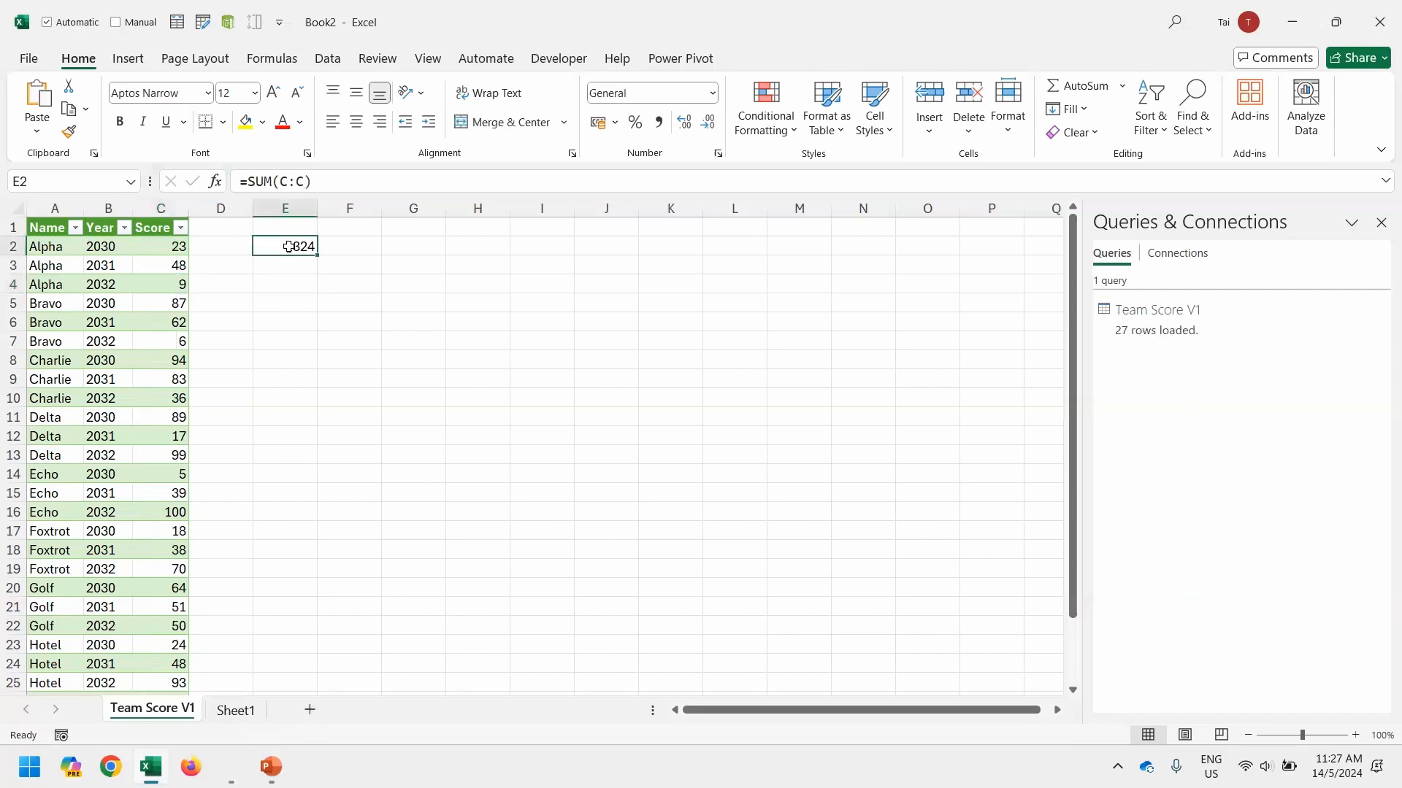
{"action": "left_click", "coordinate": [388, 309]}
{"action": "right_click", "coordinate": [388, 314]}
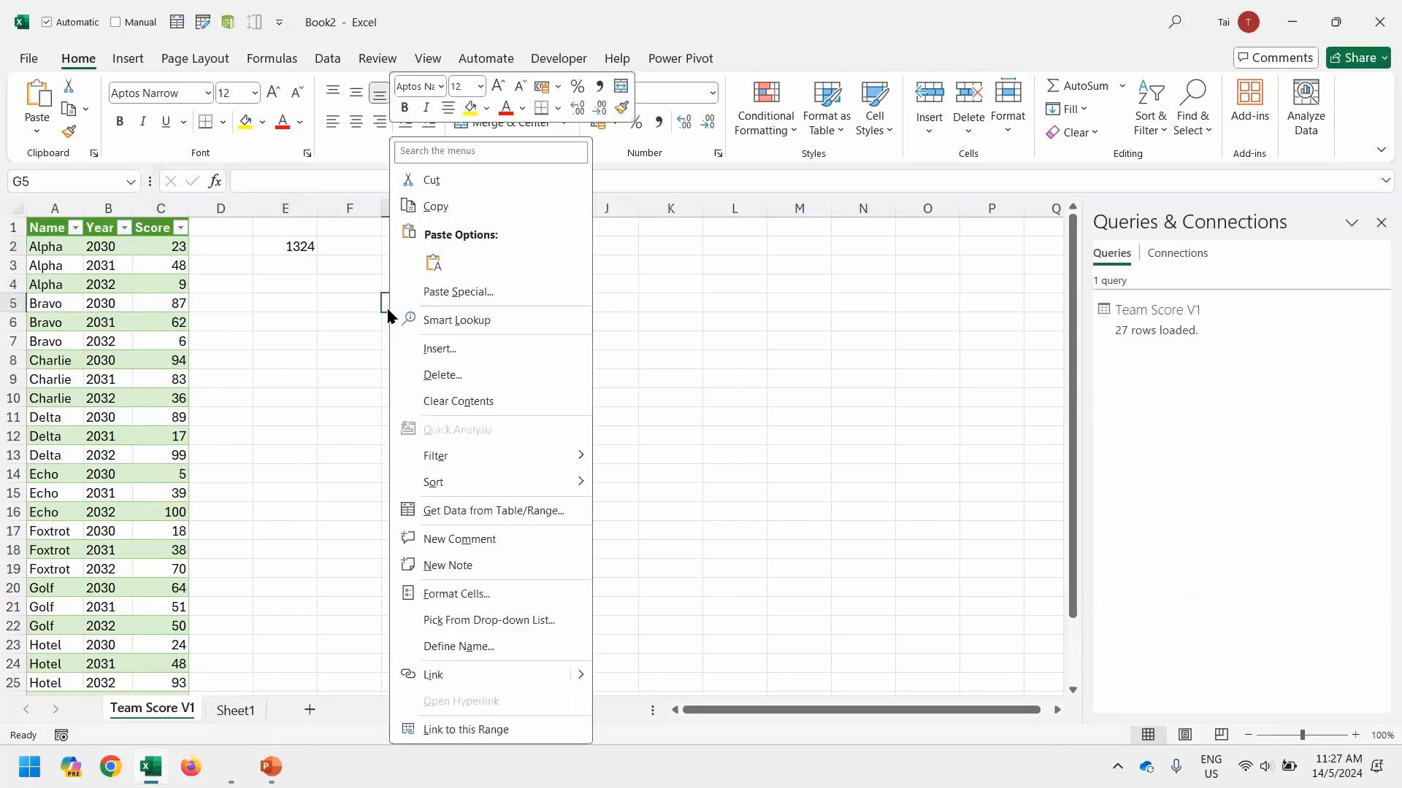
{"action": "key", "text": "Escape"}
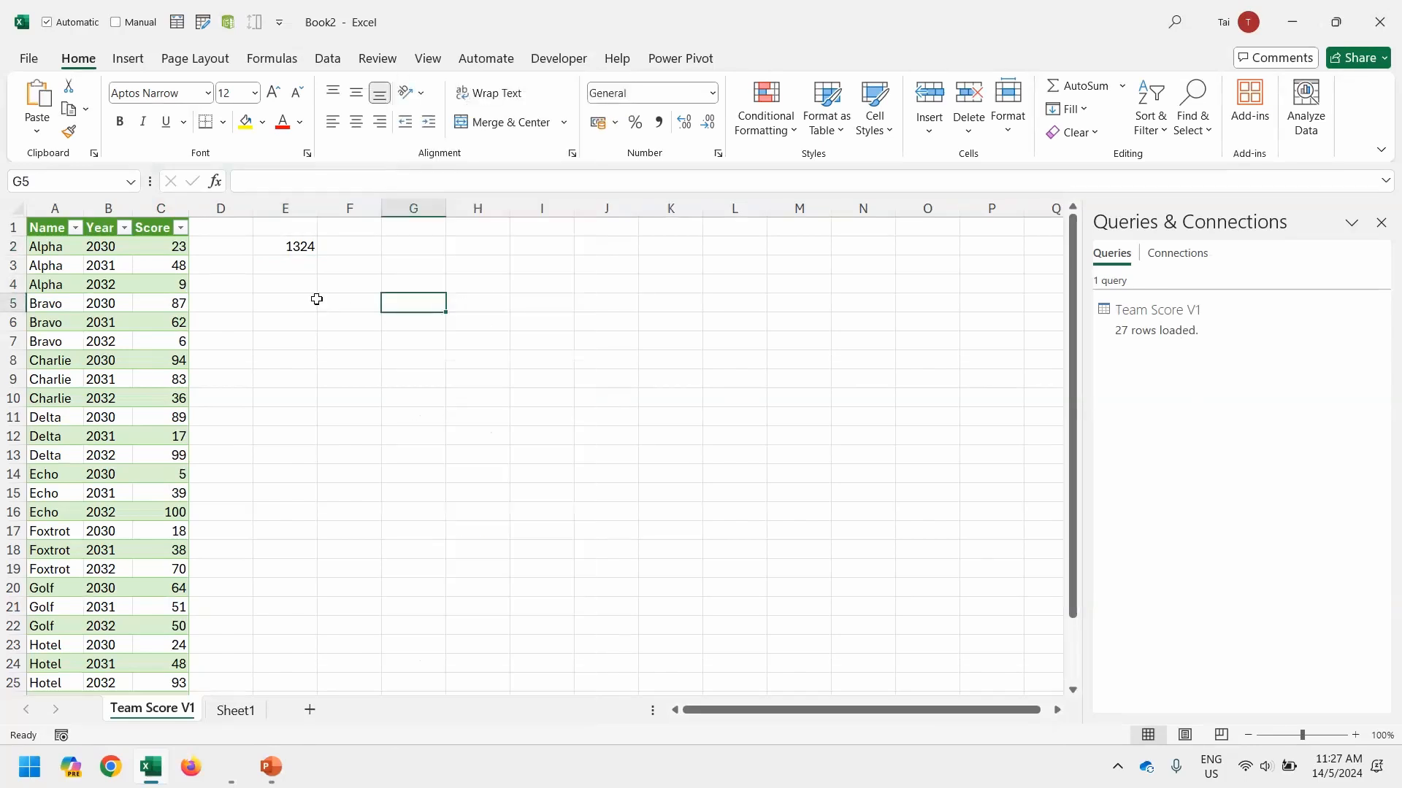
{"action": "left_click", "coordinate": [290, 256]}
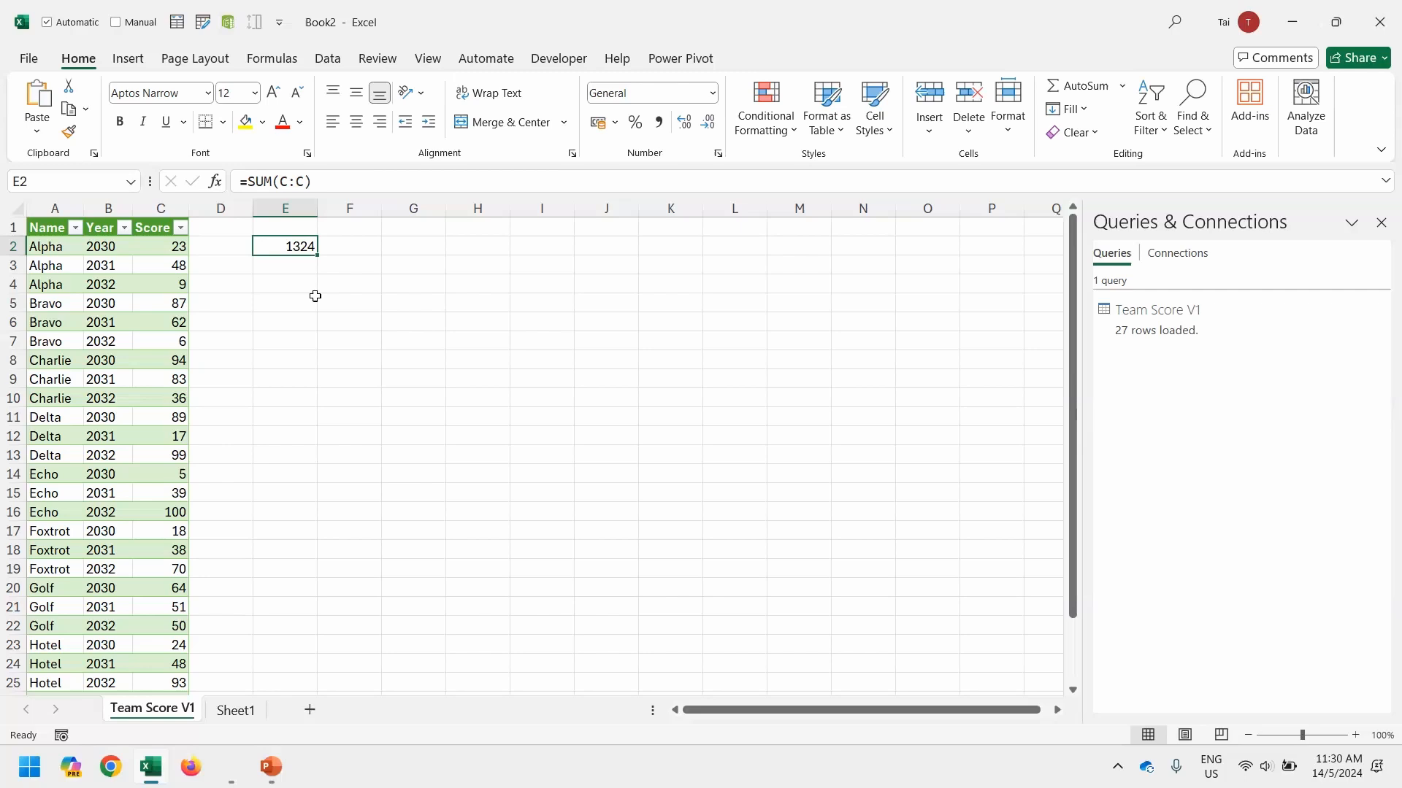
{"action": "key", "text": "Delete"}
Reopen the query for editing and change its Source step's file path to Team Score V2.csv
{"action": "left_click", "coordinate": [141, 252]}
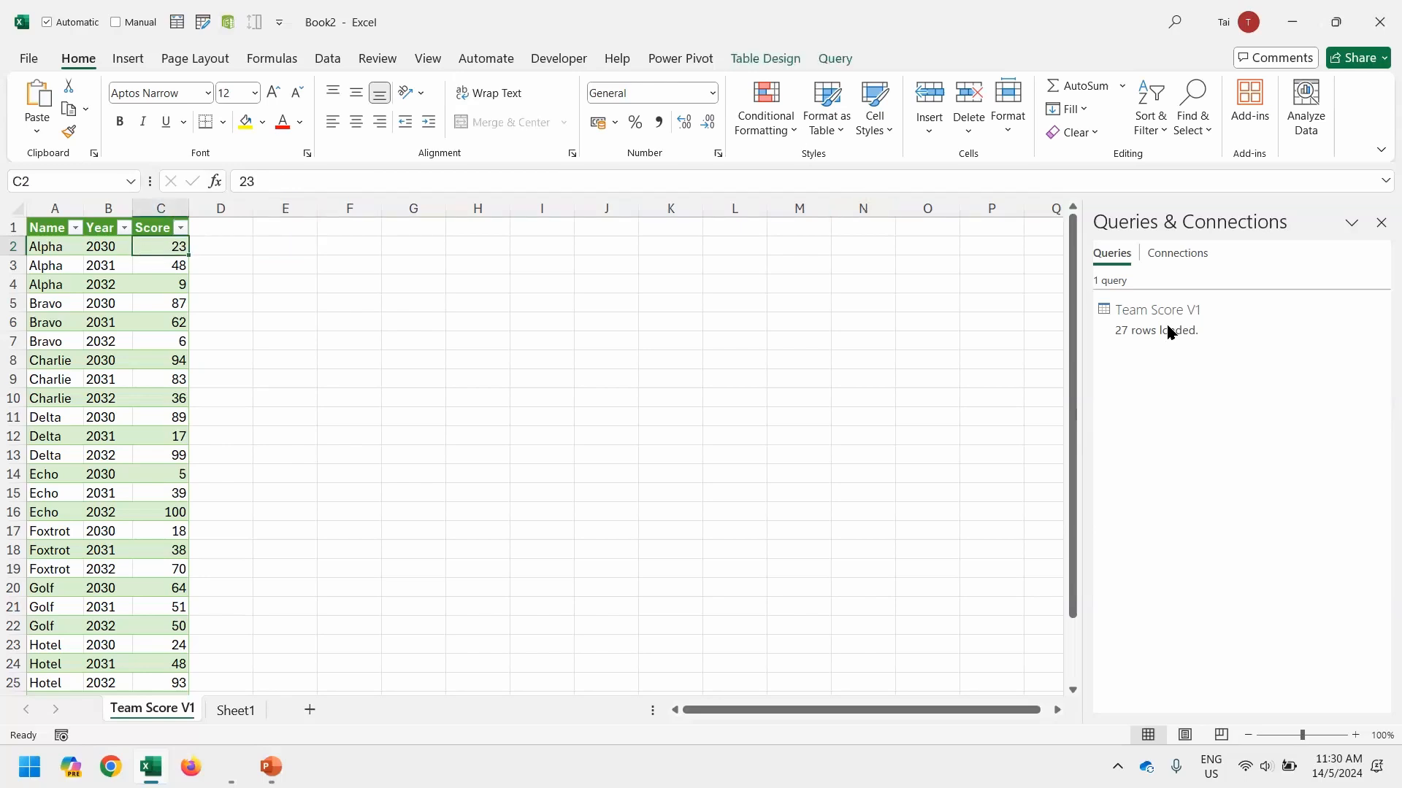
{"action": "left_click", "coordinate": [1198, 337]}
{"action": "double_click", "coordinate": [1198, 337]}
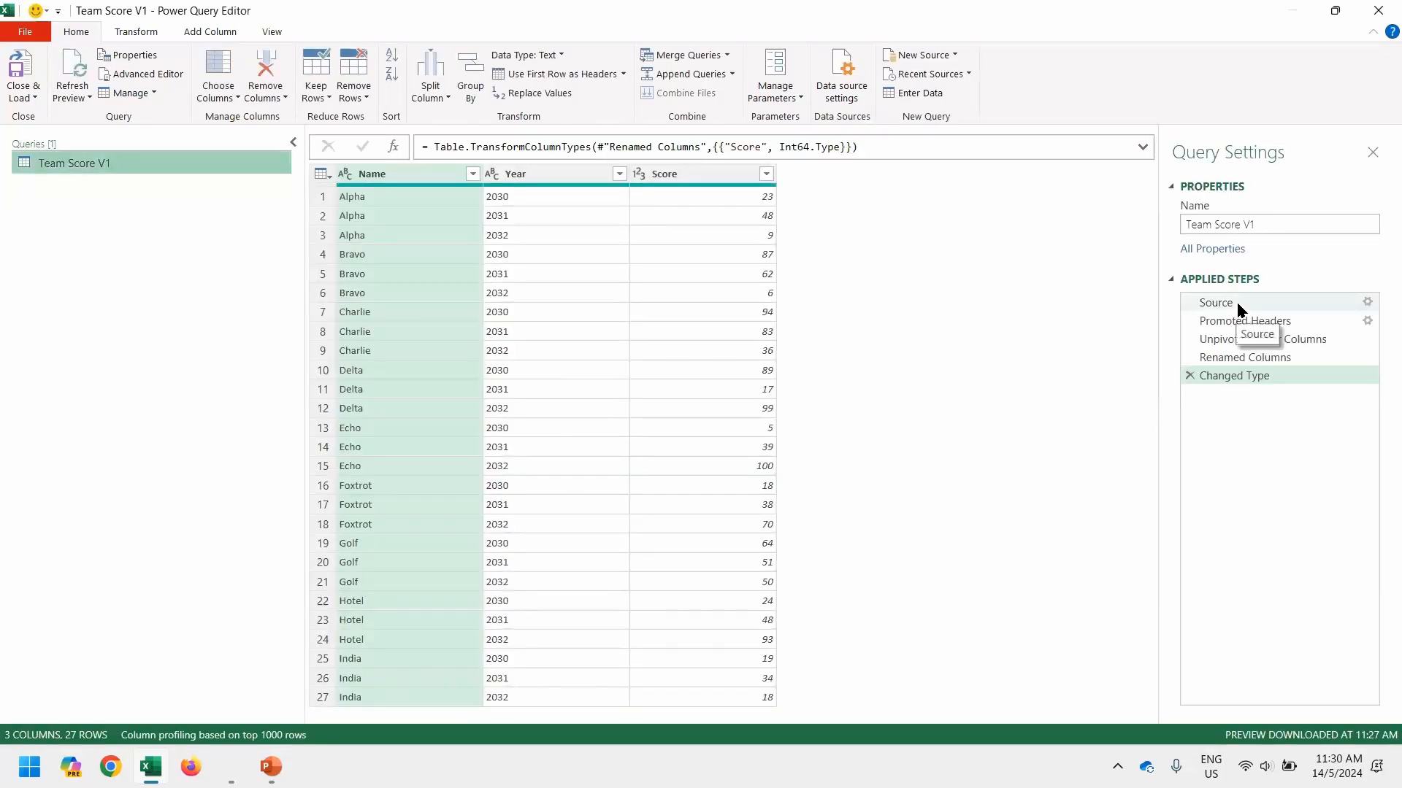
{"action": "left_click", "coordinate": [1215, 302]}
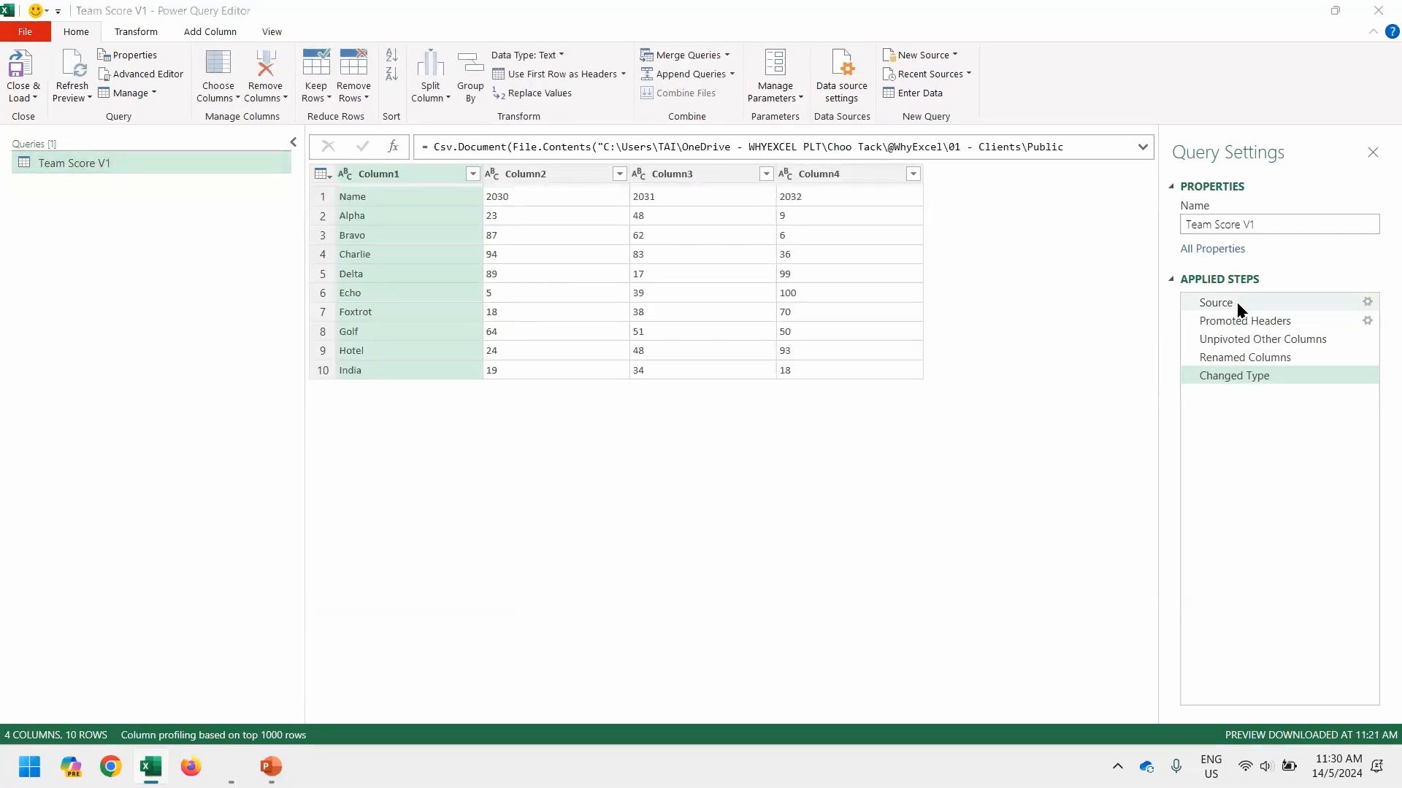
{"action": "double_click", "coordinate": [1238, 307]}
{"action": "key", "text": "End"}
{"action": "key", "text": "shift+Left"}
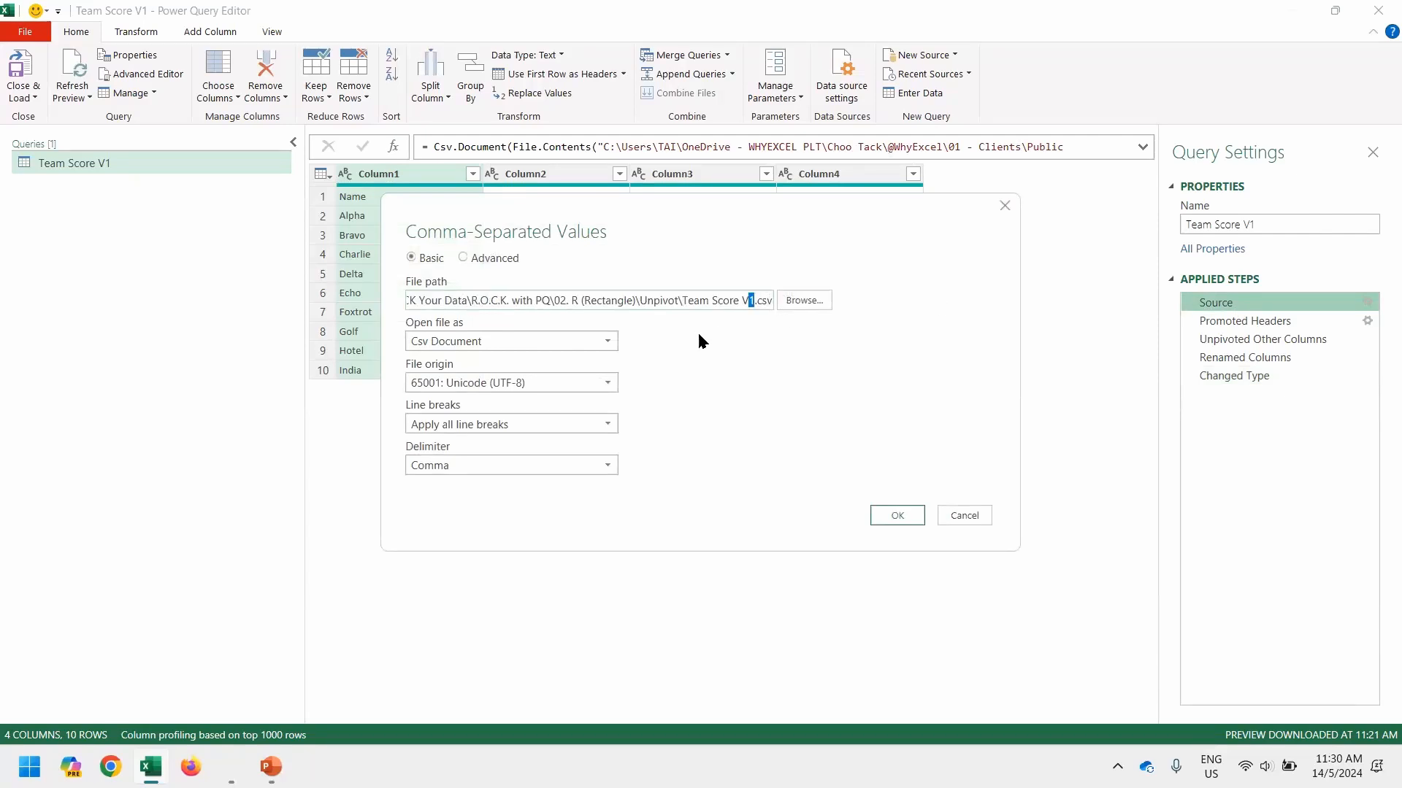
{"action": "type", "text": "2"}
{"action": "left_click_drag", "start_coordinate": [711, 209], "coordinate": [705, 300]}
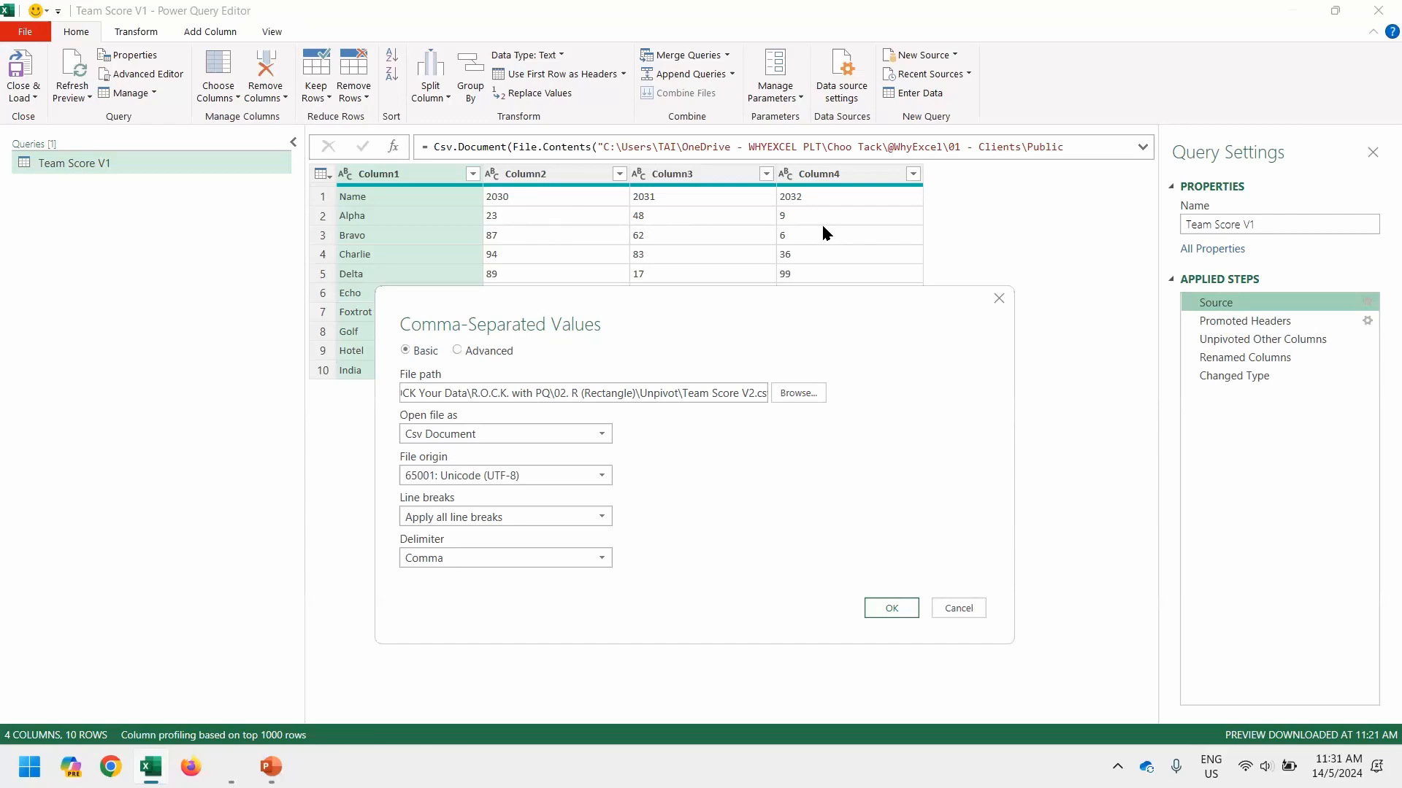
{"action": "key", "text": "Return"}
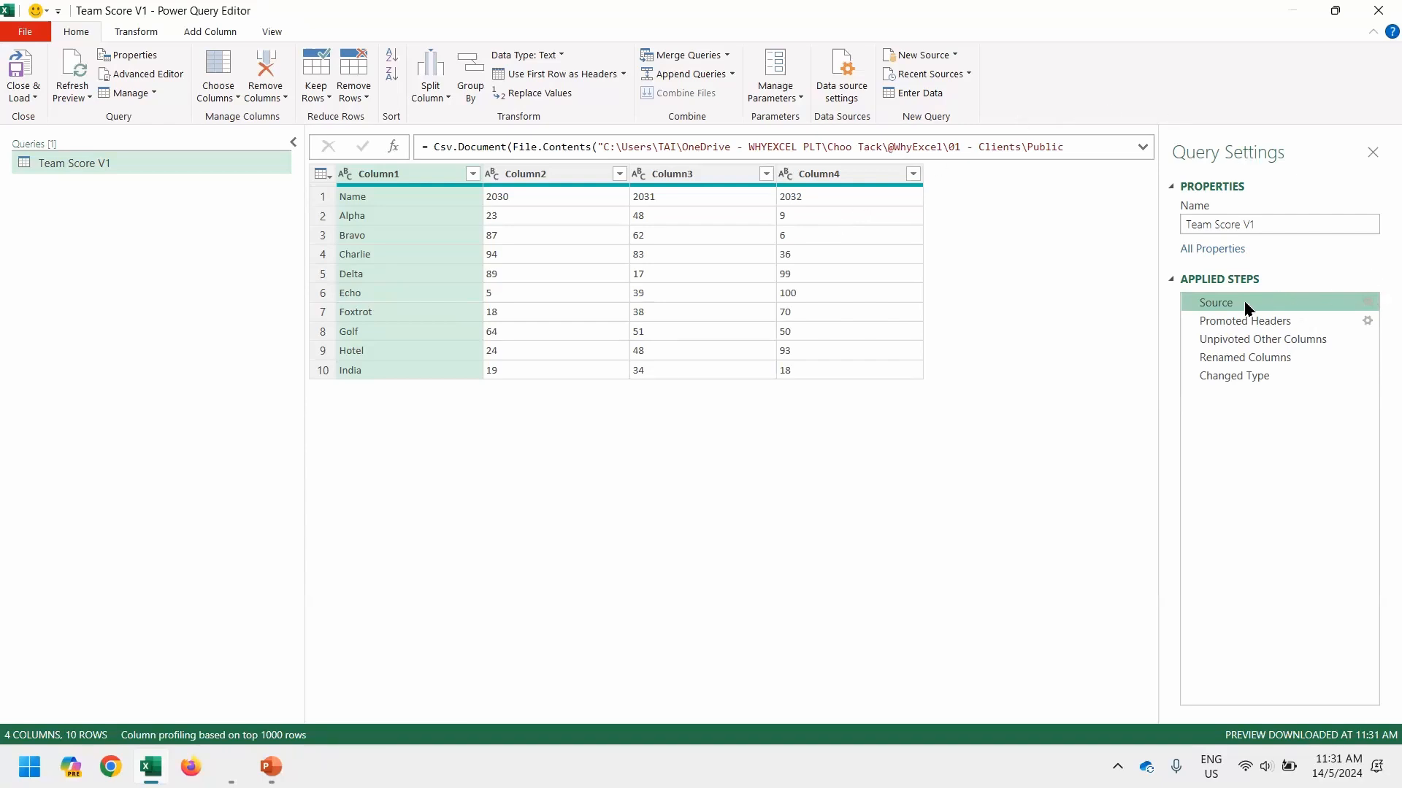
Remove the Columns=4 argument from the Source step's Csv.Document formula
{"action": "left_click", "coordinate": [1142, 149]}
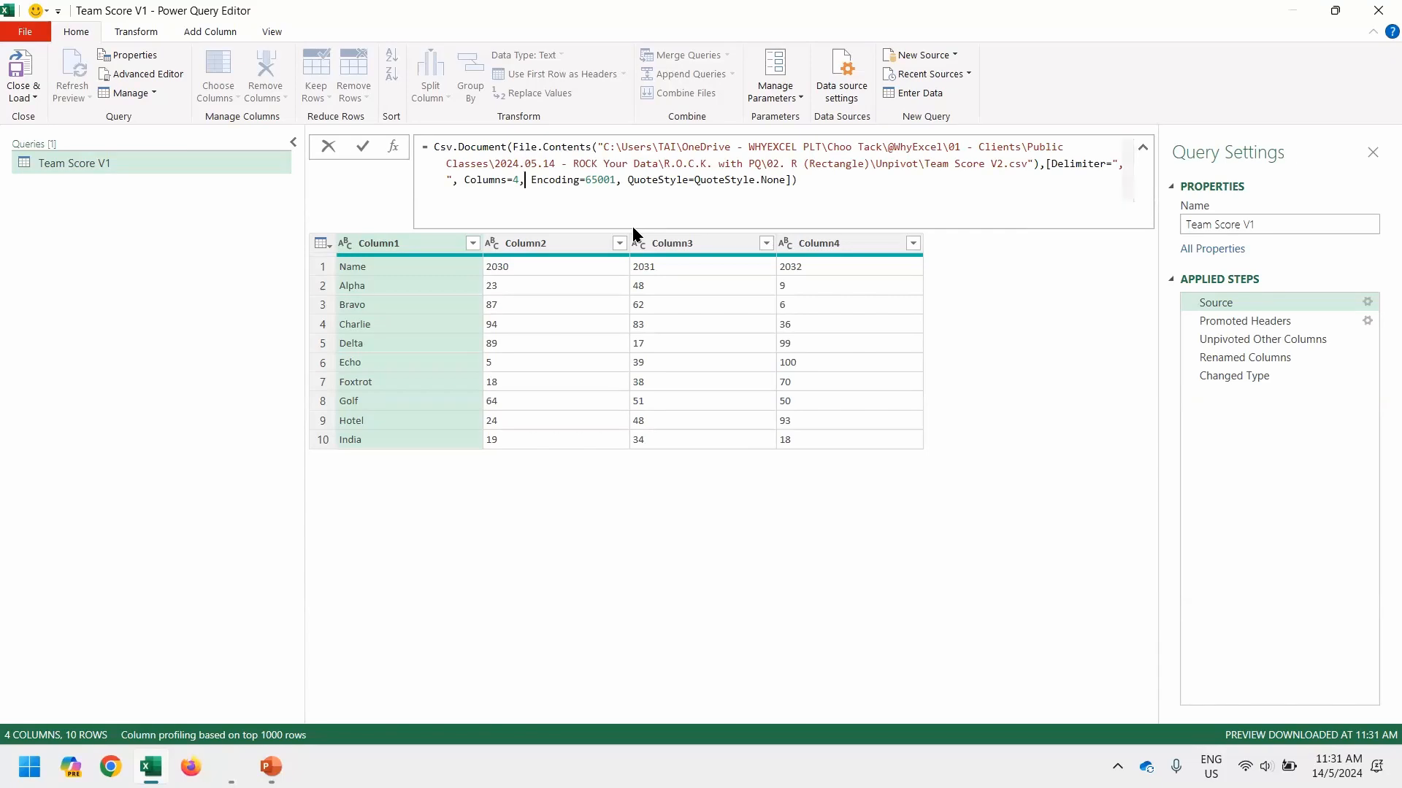
{"action": "key", "text": "shift+Left"}
{"action": "key", "text": "shift+Left"}
{"action": "key", "text": "shift+Left"}
{"action": "key", "text": "shift+Left"}
{"action": "key", "text": "shift+Left"}
{"action": "key", "text": "shift+Left"}
{"action": "key", "text": "shift+Left"}
{"action": "key", "text": "shift+Left"}
{"action": "key", "text": "shift+Left"}
{"action": "key", "text": "shift+Left"}
{"action": "key", "text": "shift+Left"}
{"action": "key", "text": "shift+Left"}
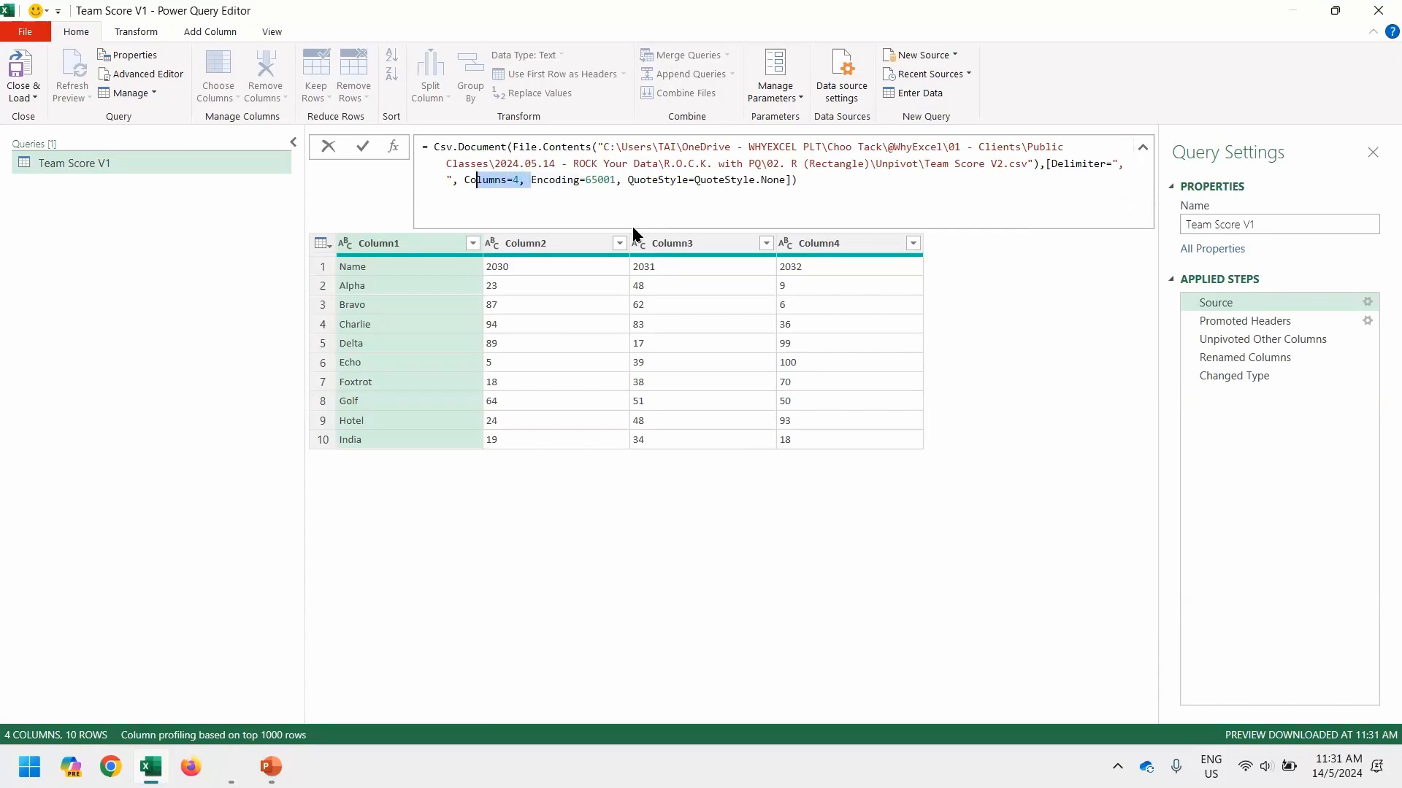
{"action": "key", "text": "shift+Right"}
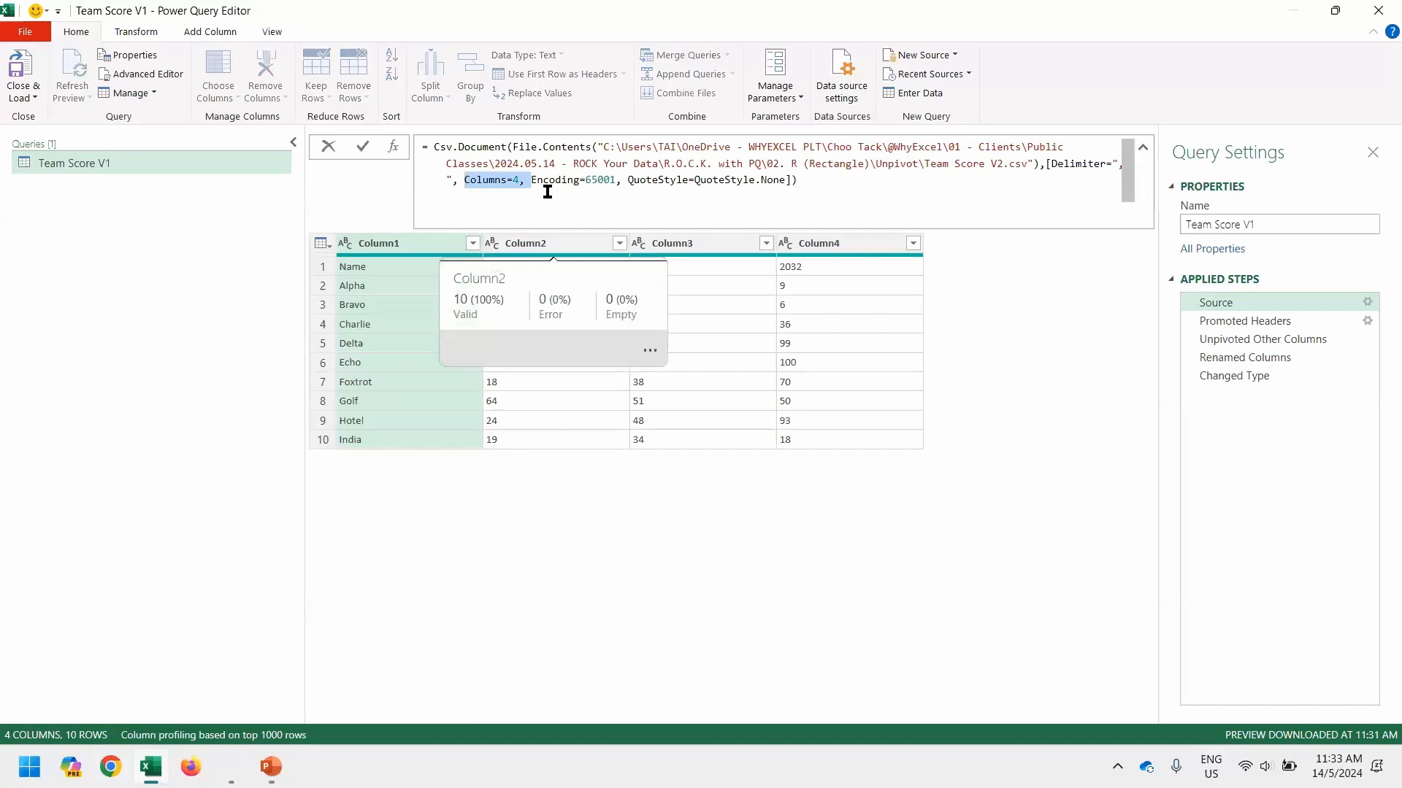
{"action": "left_click", "coordinate": [528, 182]}
{"action": "key", "text": "shift+Left"}
{"action": "key", "text": "shift+Left"}
{"action": "key", "text": "shift+Left"}
{"action": "key", "text": "shift+Left"}
{"action": "key", "text": "shift+Left"}
{"action": "key", "text": "shift+Left"}
{"action": "key", "text": "shift+Left"}
{"action": "key", "text": "shift+Left"}
{"action": "key", "text": "shift+Left"}
{"action": "key", "text": "shift+Left"}
{"action": "key", "text": "shift+Left"}
{"action": "key", "text": "Delete"}
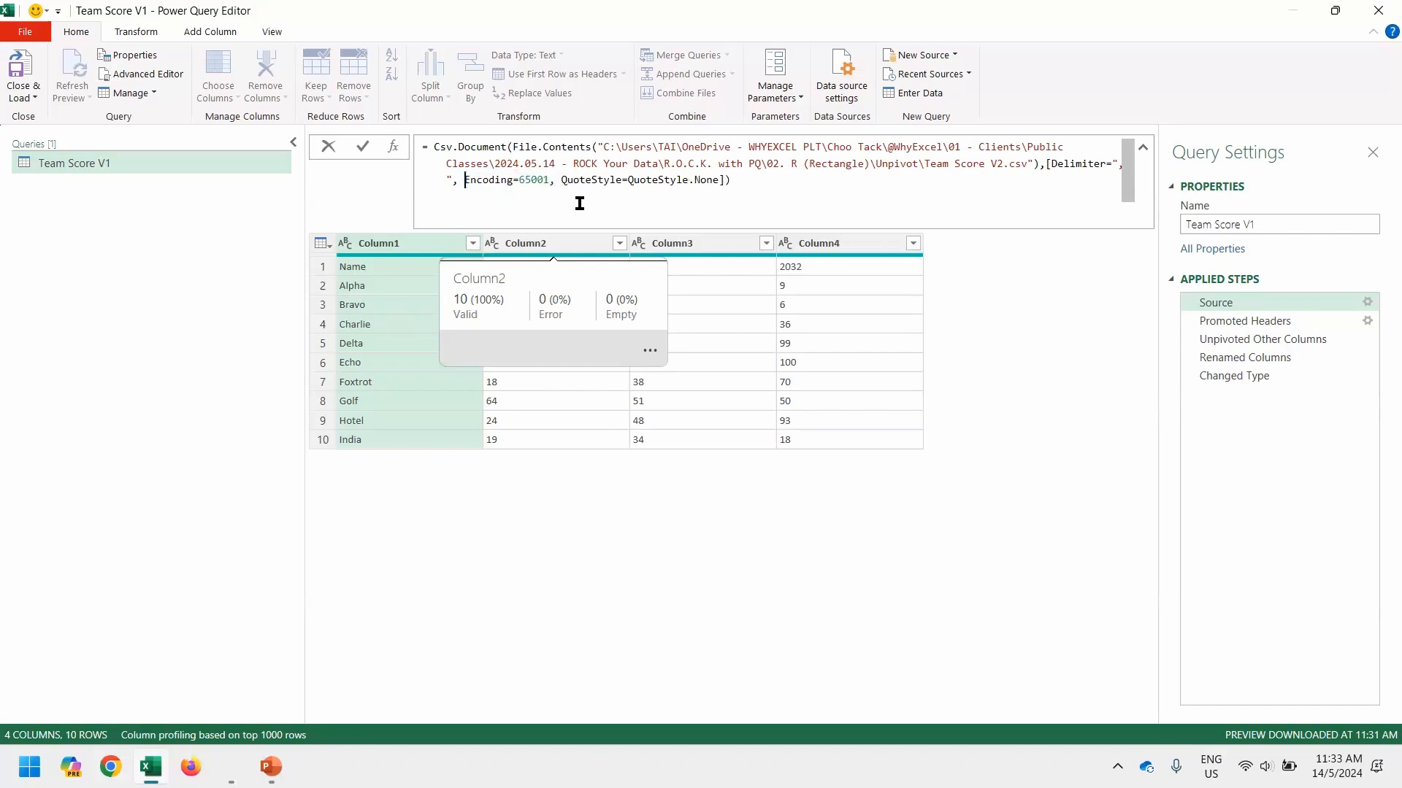
{"action": "key", "text": "Return"}
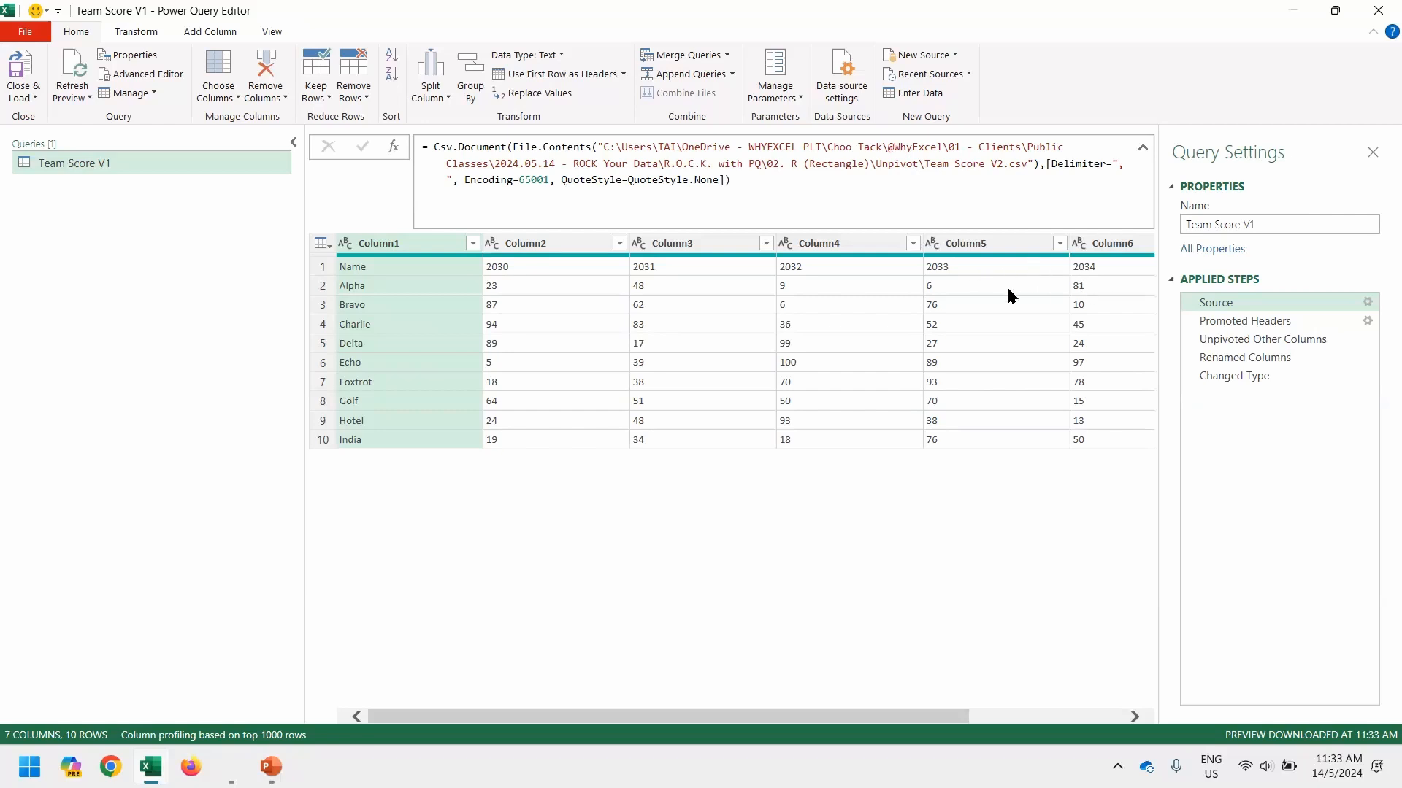
Review the applied steps from Promoted Headers through Changed Type, and load the updated query back to the worksheet
{"action": "left_click", "coordinate": [1257, 321]}
{"action": "left_click", "coordinate": [1261, 340]}
{"action": "left_click", "coordinate": [1266, 358]}
{"action": "left_click", "coordinate": [1256, 376]}
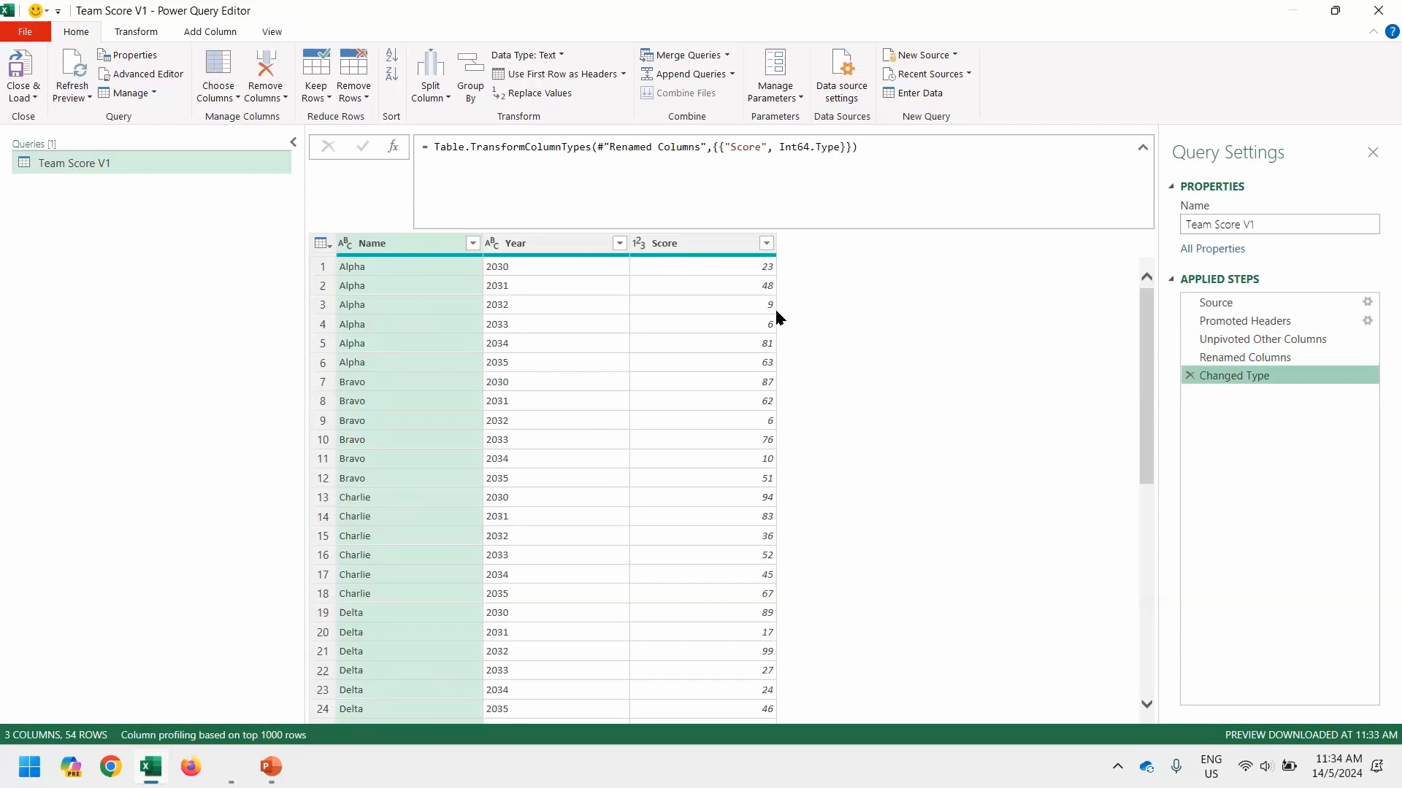
{"action": "left_click", "coordinate": [26, 69]}
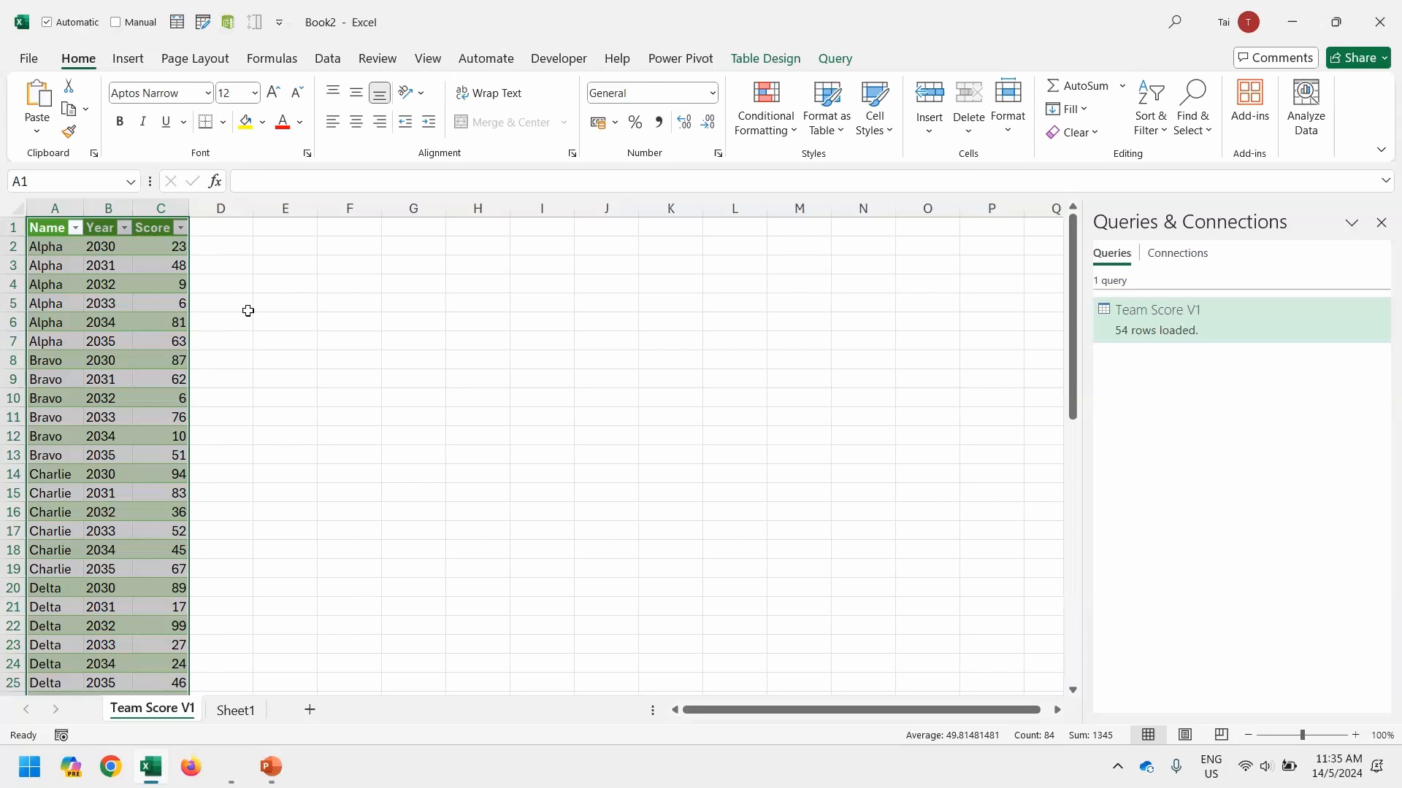
{"action": "left_click", "coordinate": [165, 207]}
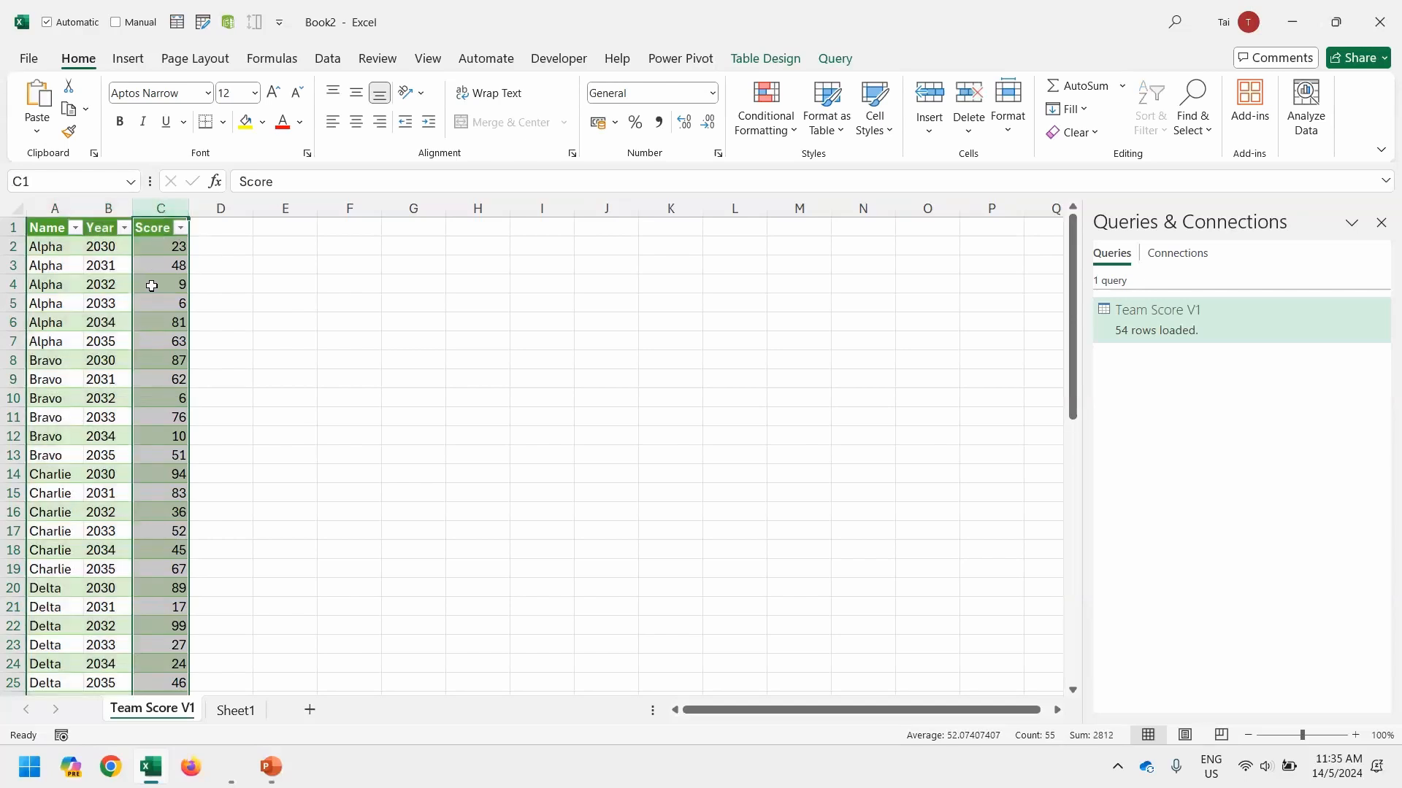